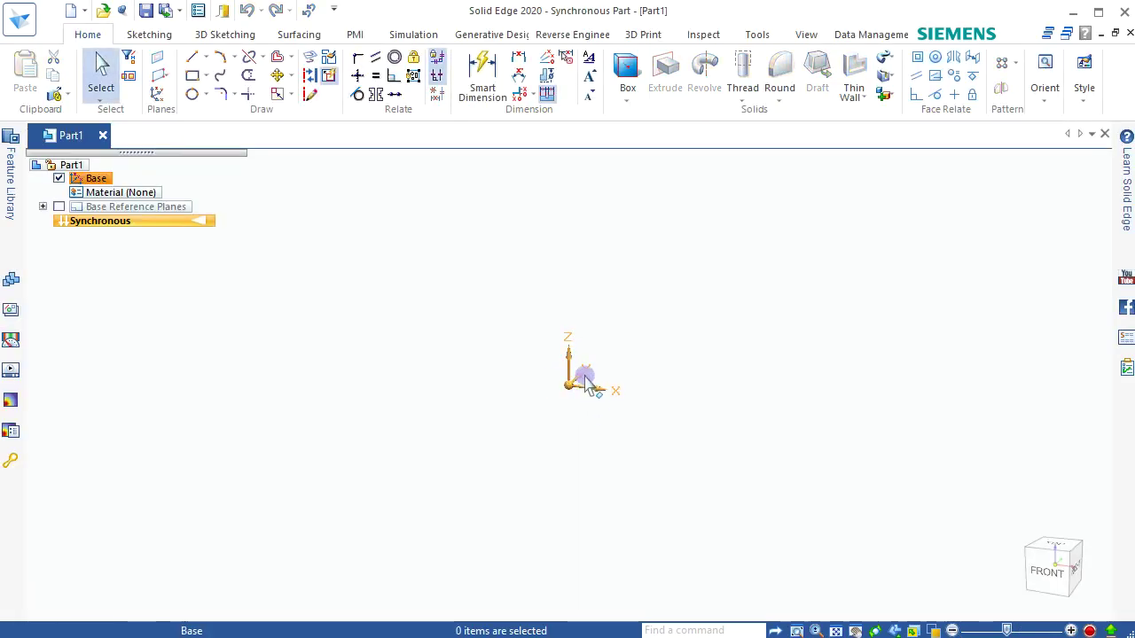
- Lock sketching to the base XY plane and draw a Rectangle by Center at the origin, about 40 mm wide, in top view
{"action": "middle_click_drag", "start_coordinate": [671, 376], "coordinate": [612, 446]}
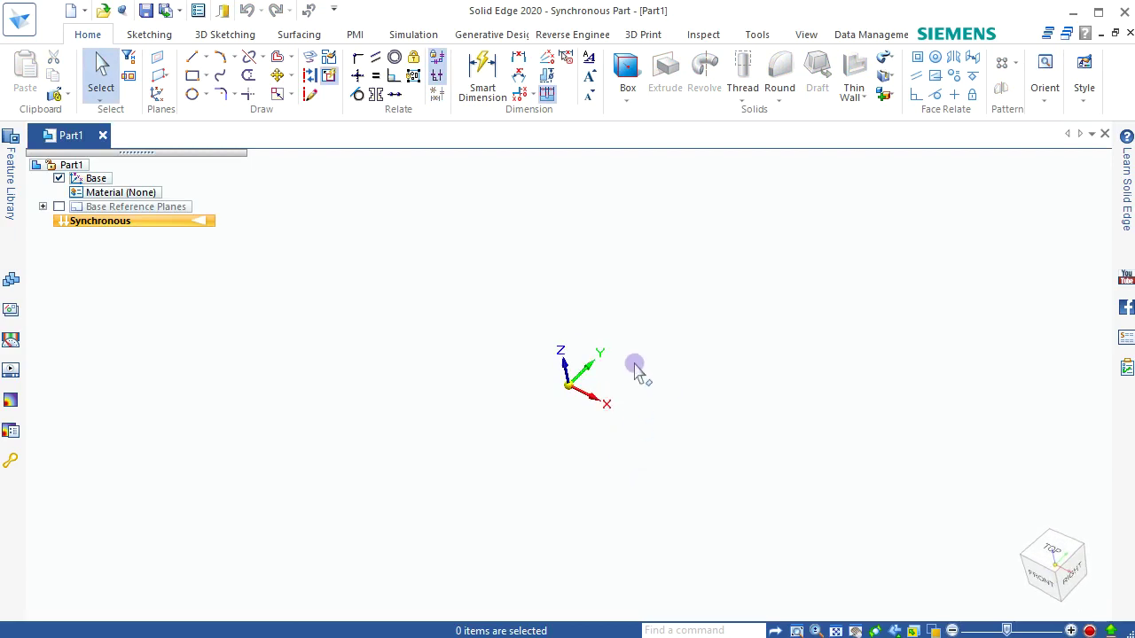
{"action": "left_click", "coordinate": [204, 76]}
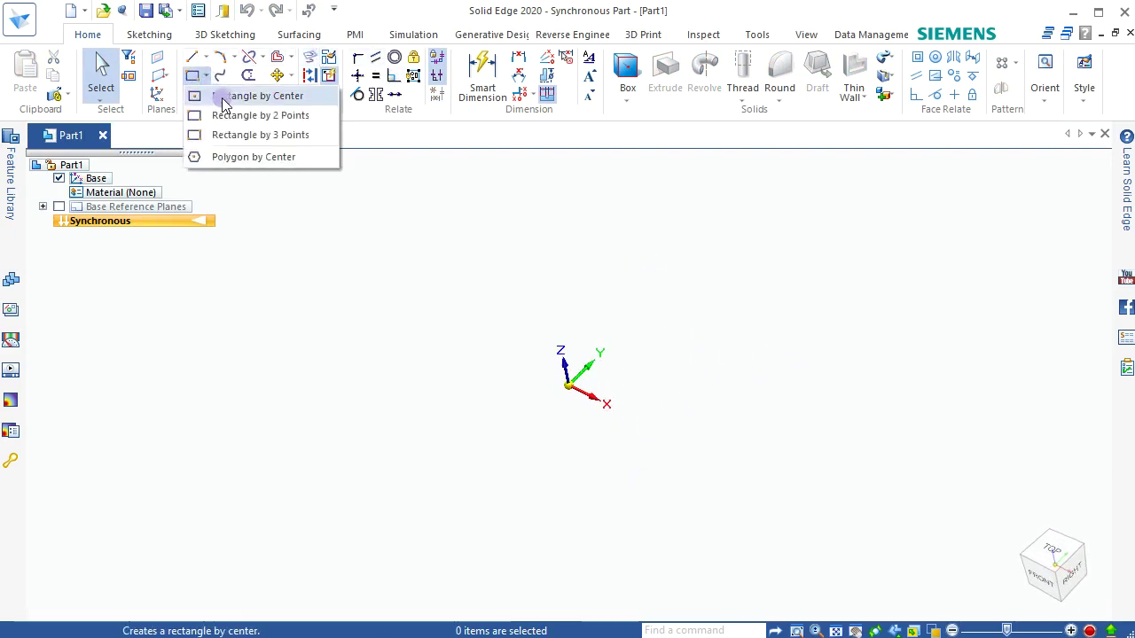
{"action": "left_click", "coordinate": [225, 95]}
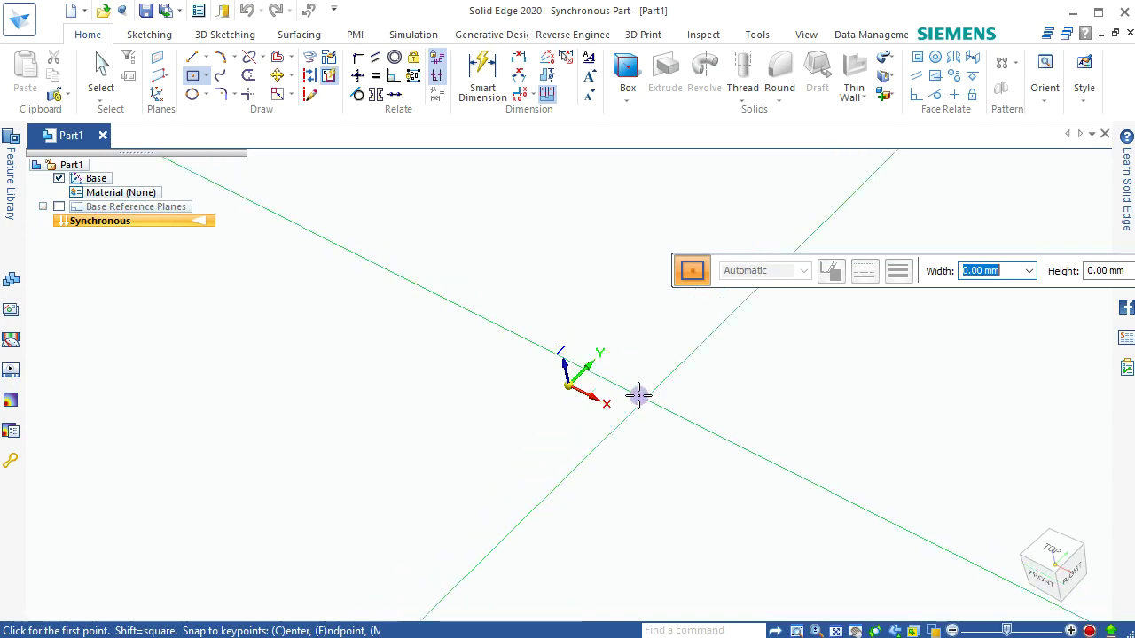
{"action": "middle_click_drag", "start_coordinate": [624, 378], "coordinate": [512, 386], "text": "shift"}
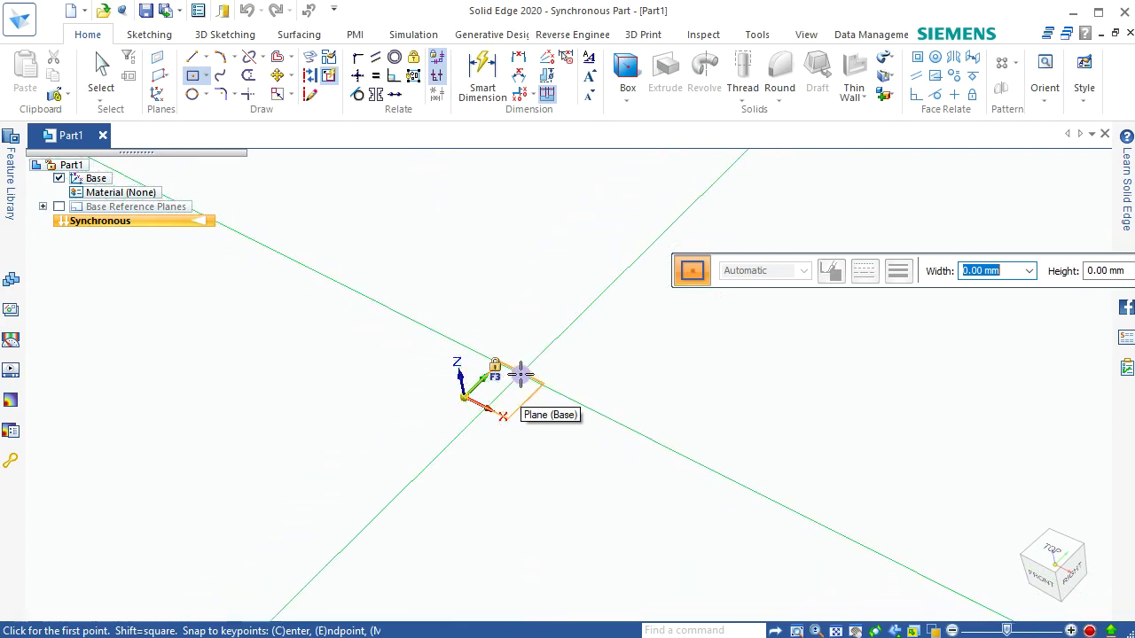
{"action": "key", "text": "F3"}
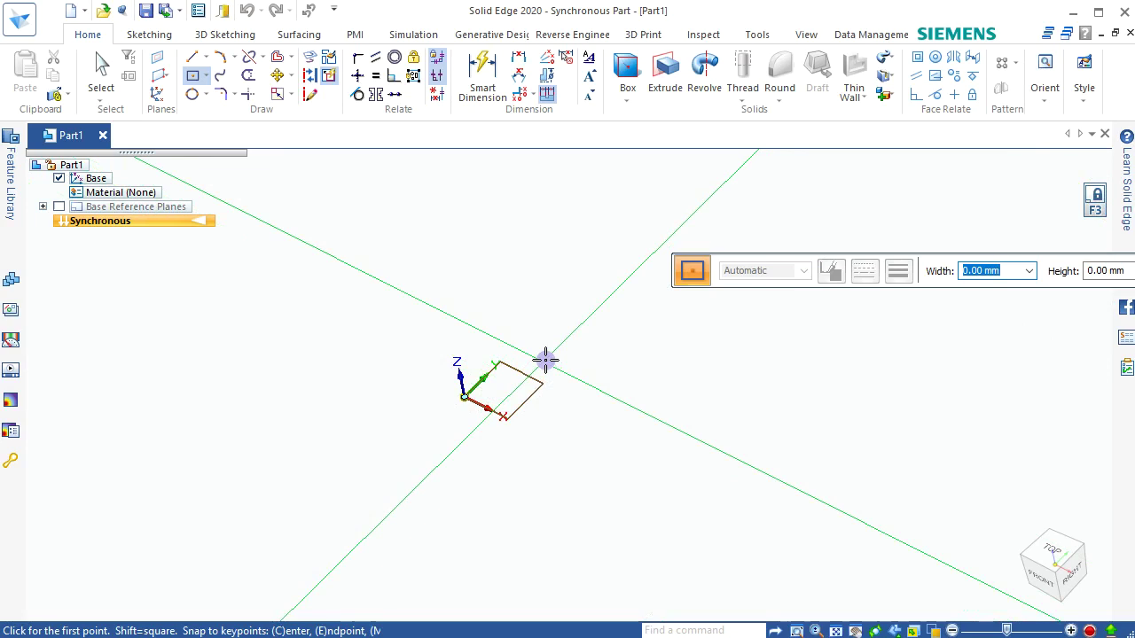
{"action": "key", "text": "ctrl+t"}
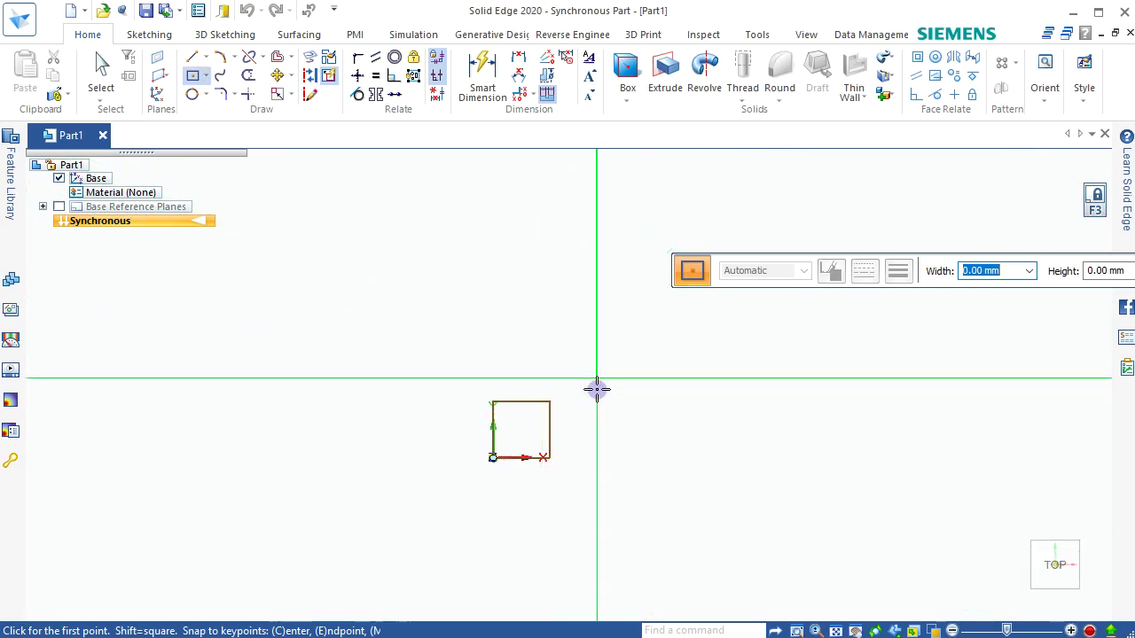
{"action": "left_click", "coordinate": [493, 457]}
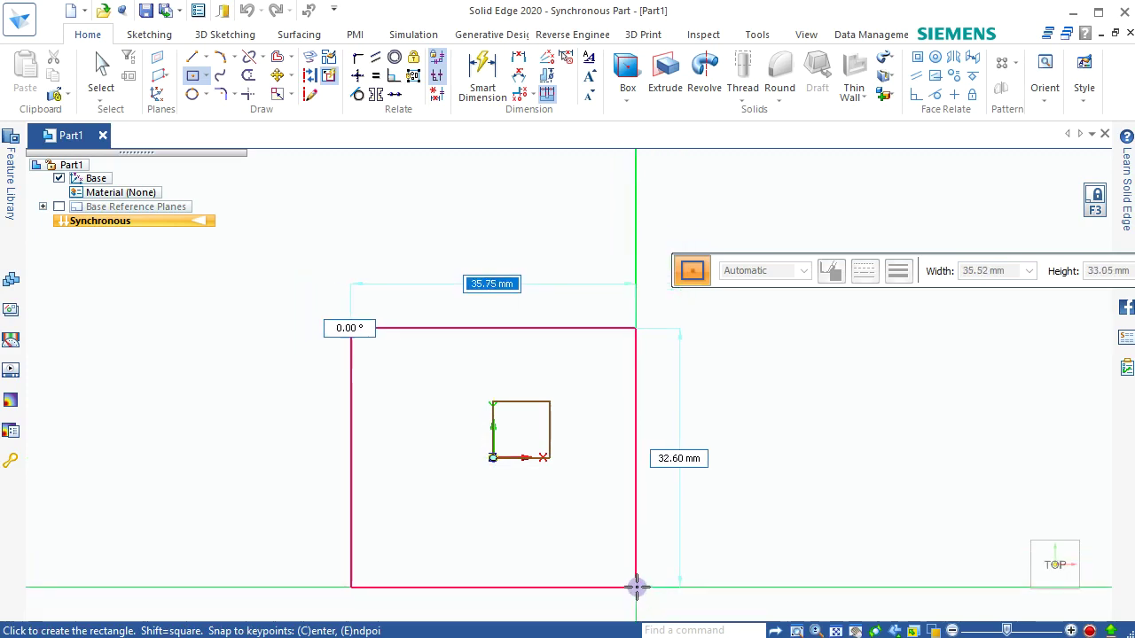
{"action": "left_click", "coordinate": [664, 578]}
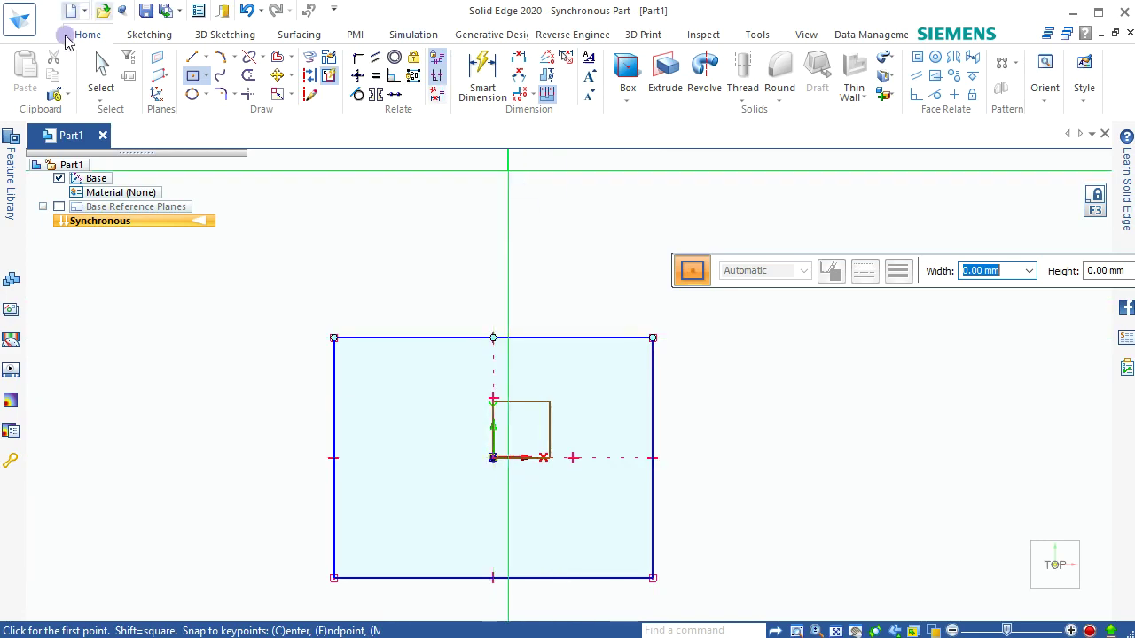
- Reshape the centred rectangle freehand to about 50 mm wide and 25 mm high by moving its upper and right edges
{"action": "left_click", "coordinate": [100, 71]}
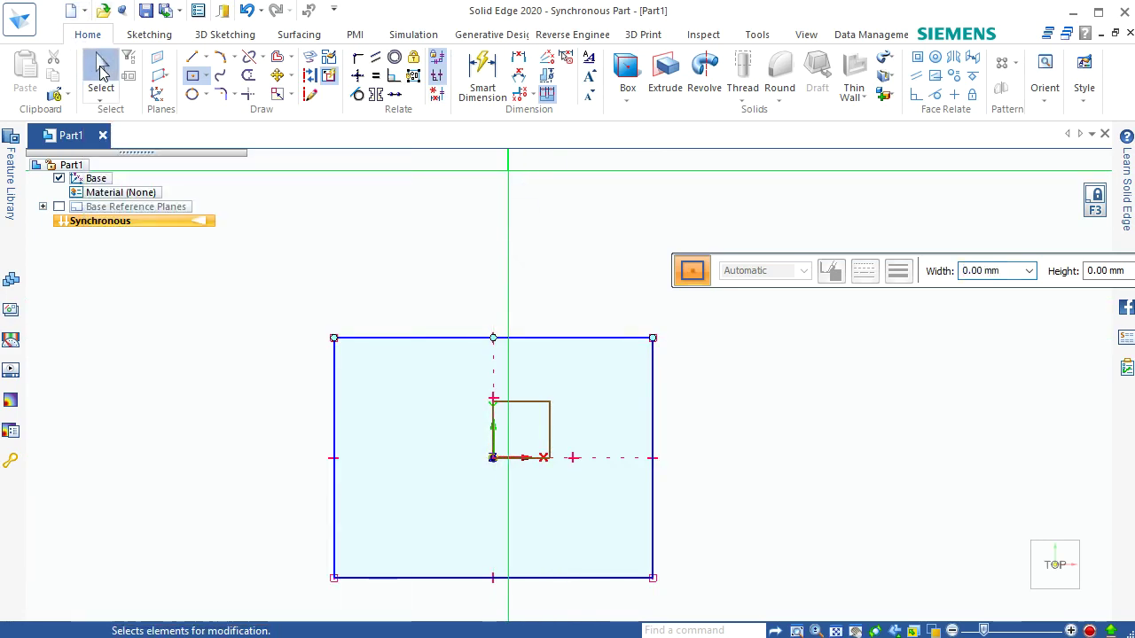
{"action": "left_click", "coordinate": [556, 338]}
{"action": "left_click_drag", "start_coordinate": [557, 340], "coordinate": [545, 362]}
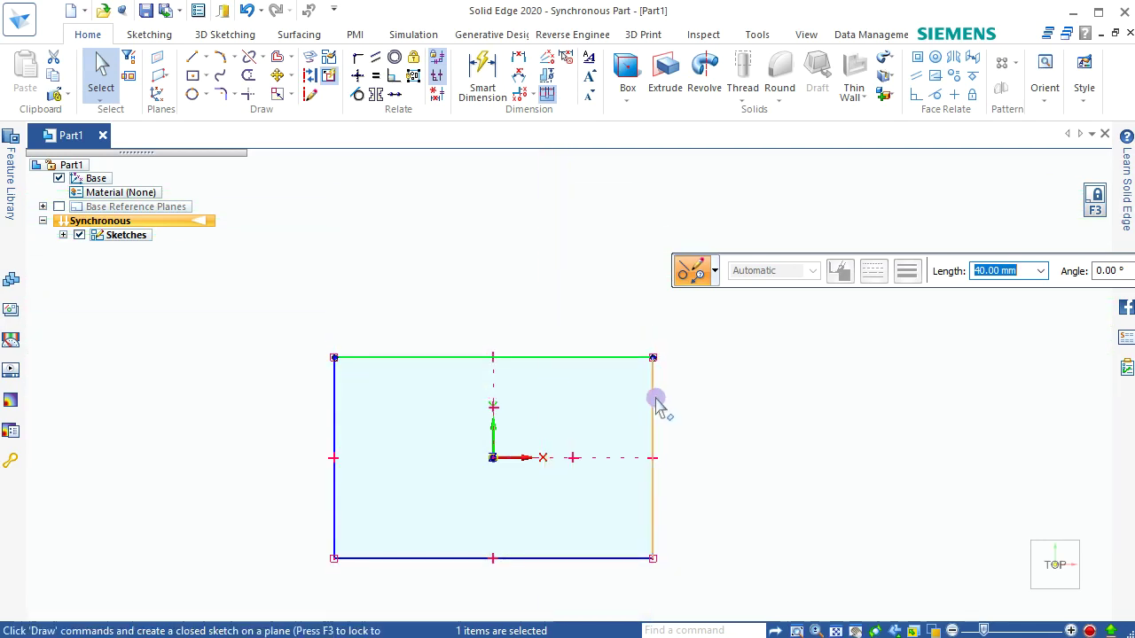
{"action": "left_click_drag", "start_coordinate": [652, 404], "coordinate": [691, 435]}
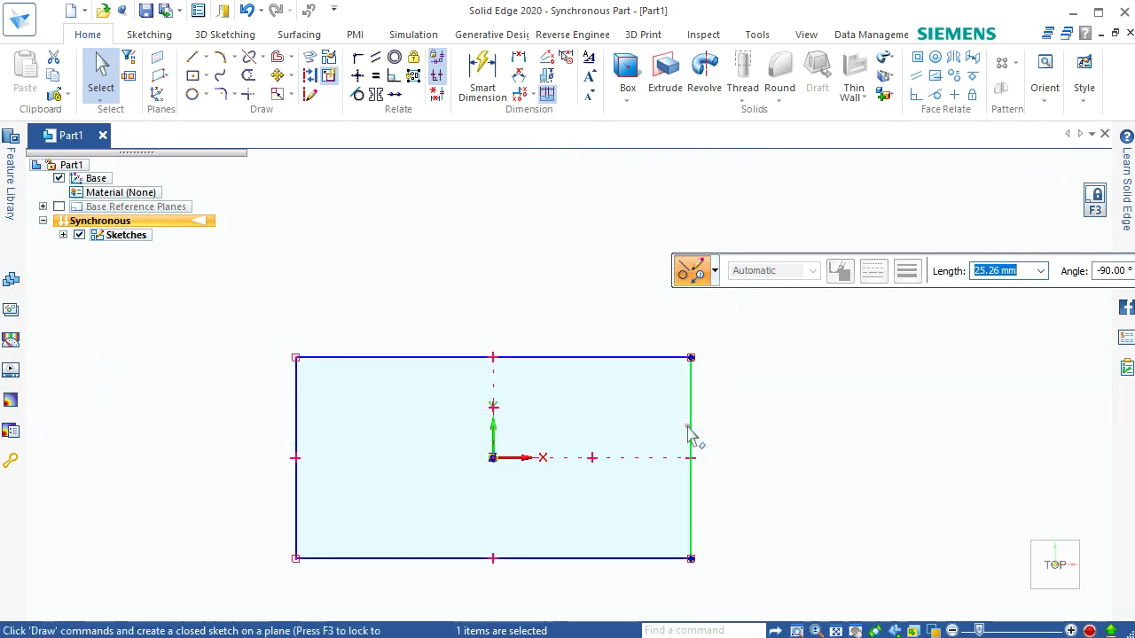
- Draw a Rectangle by 2 Points about 22 mm wide to the right of the centred one and stretch its lower edge downward
{"action": "left_click", "coordinate": [205, 77]}
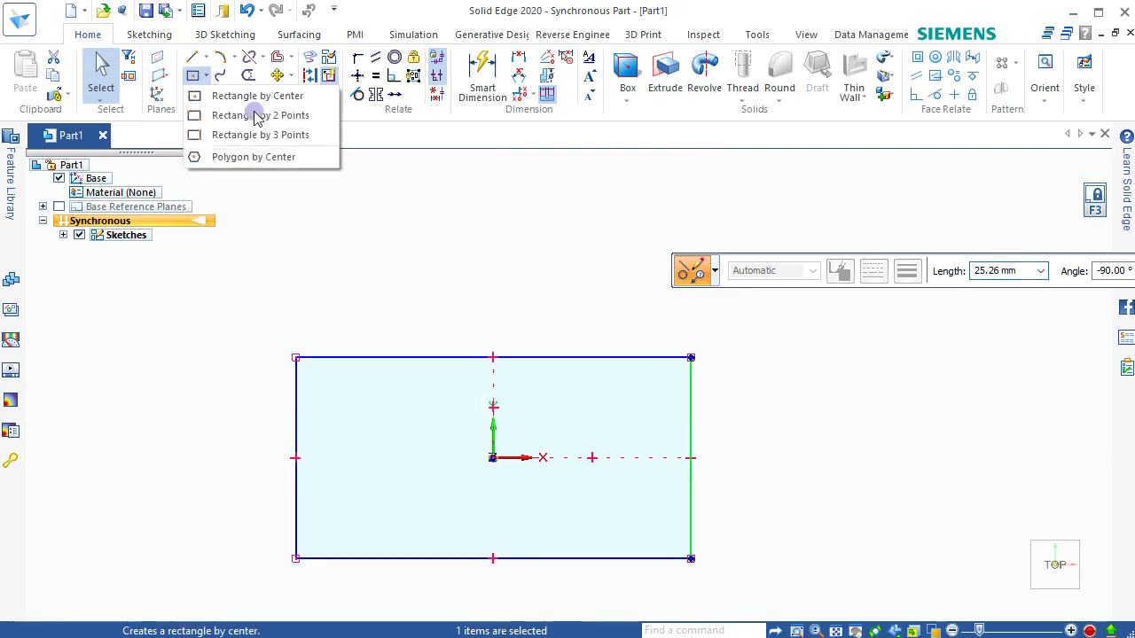
{"action": "left_click", "coordinate": [218, 116]}
{"action": "left_click", "coordinate": [768, 332]}
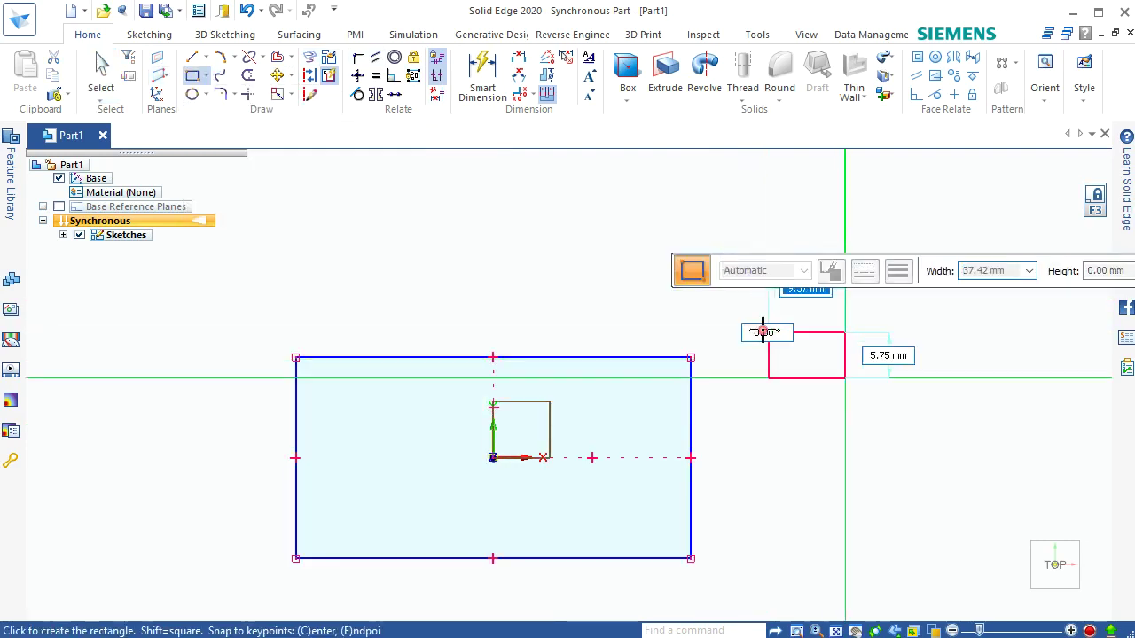
{"action": "left_click", "coordinate": [941, 456]}
{"action": "left_click", "coordinate": [101, 71]}
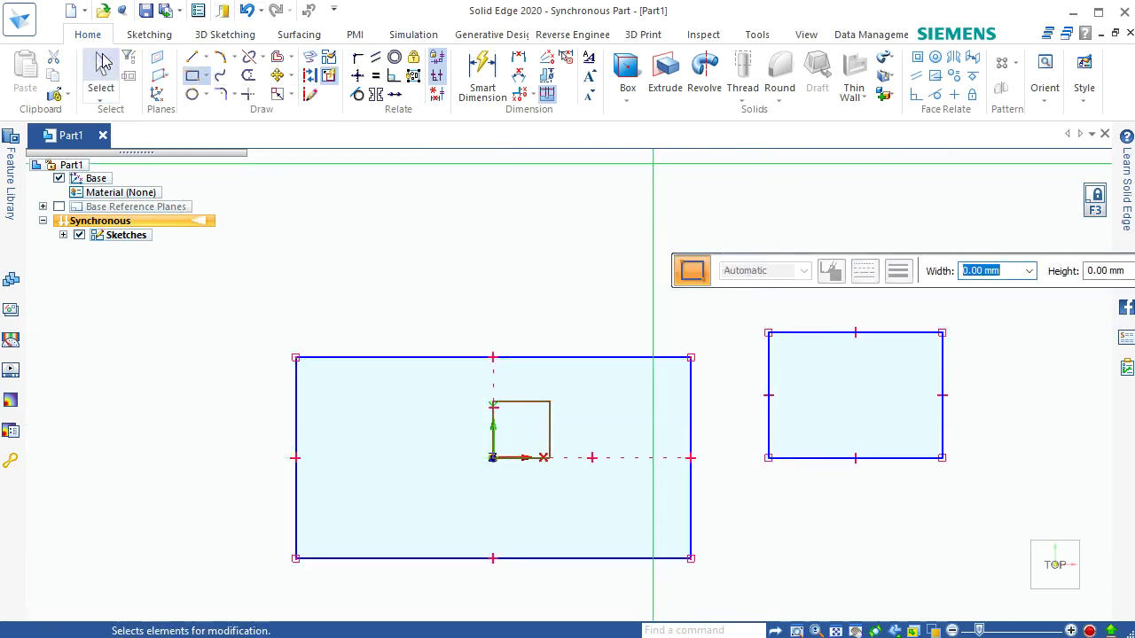
{"action": "left_click_drag", "start_coordinate": [903, 457], "coordinate": [907, 522]}
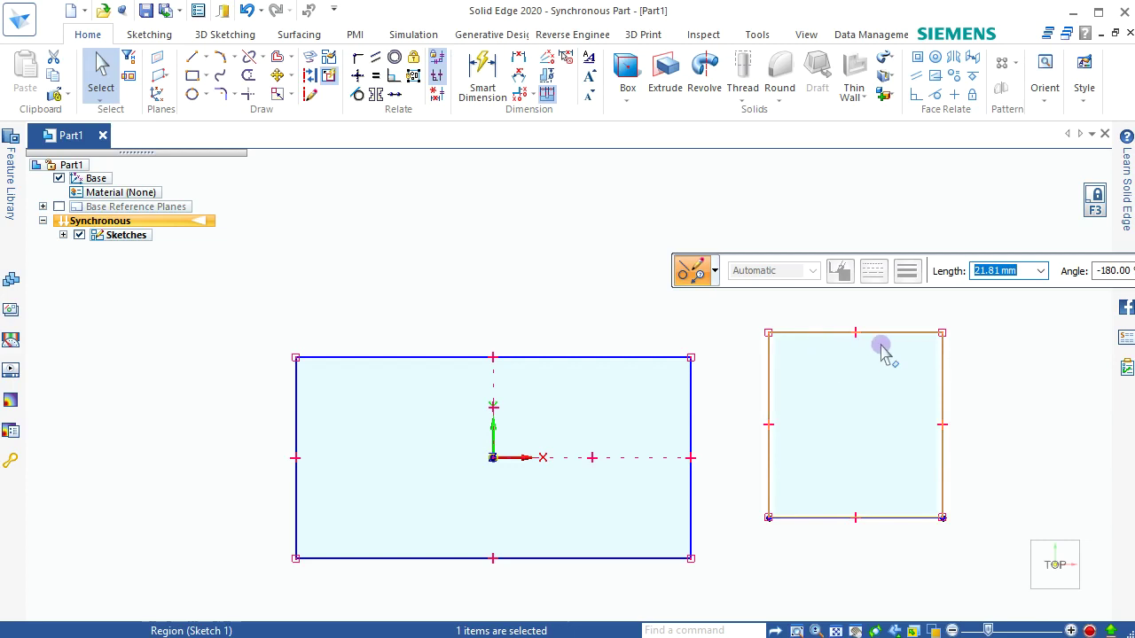
- Delete the two-point rectangle beside the centred one
{"action": "left_click", "coordinate": [967, 484]}
{"action": "left_click_drag", "start_coordinate": [737, 298], "coordinate": [980, 554]}
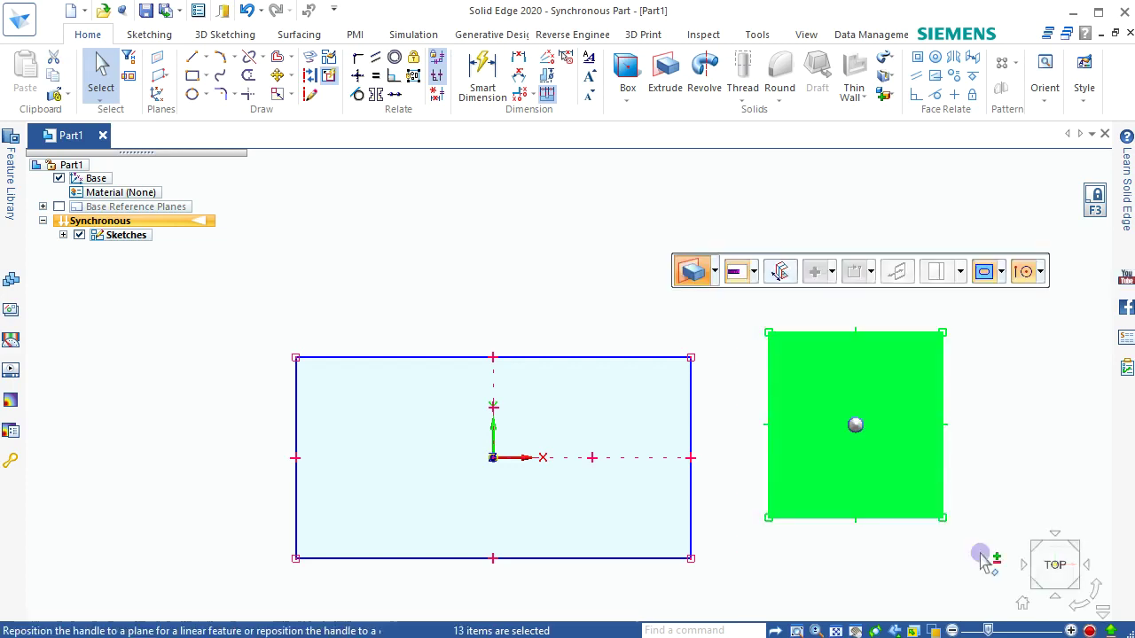
{"action": "key", "text": "Delete"}
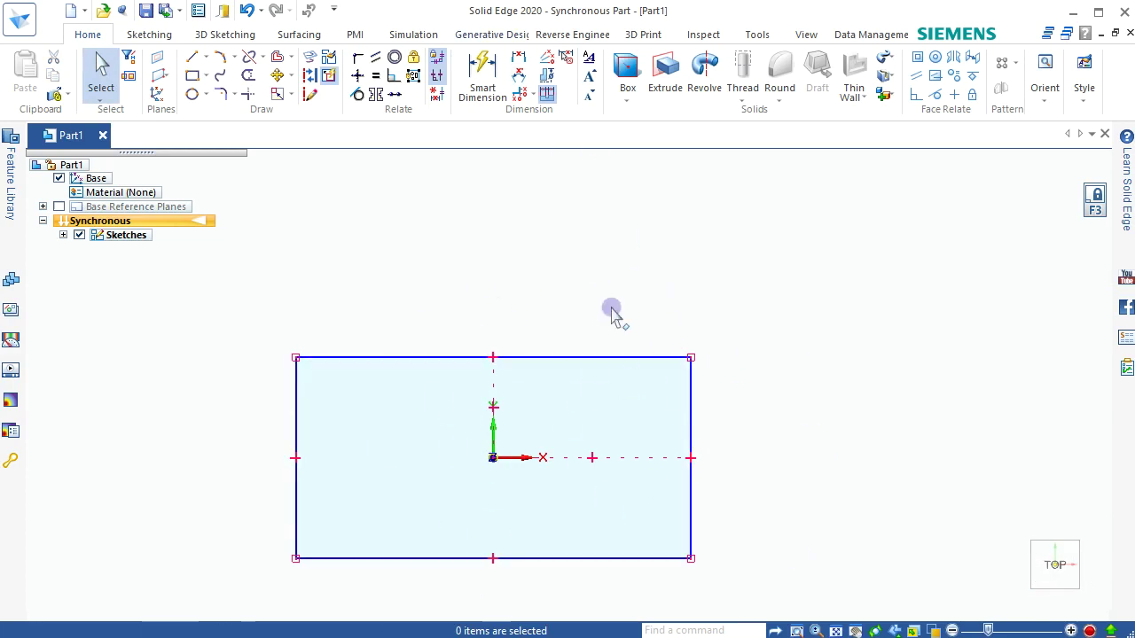
- Add Smart Dimensions to the centred rectangle, 50 mm for the upper edge and 20 mm for the right edge
{"action": "left_click", "coordinate": [485, 71]}
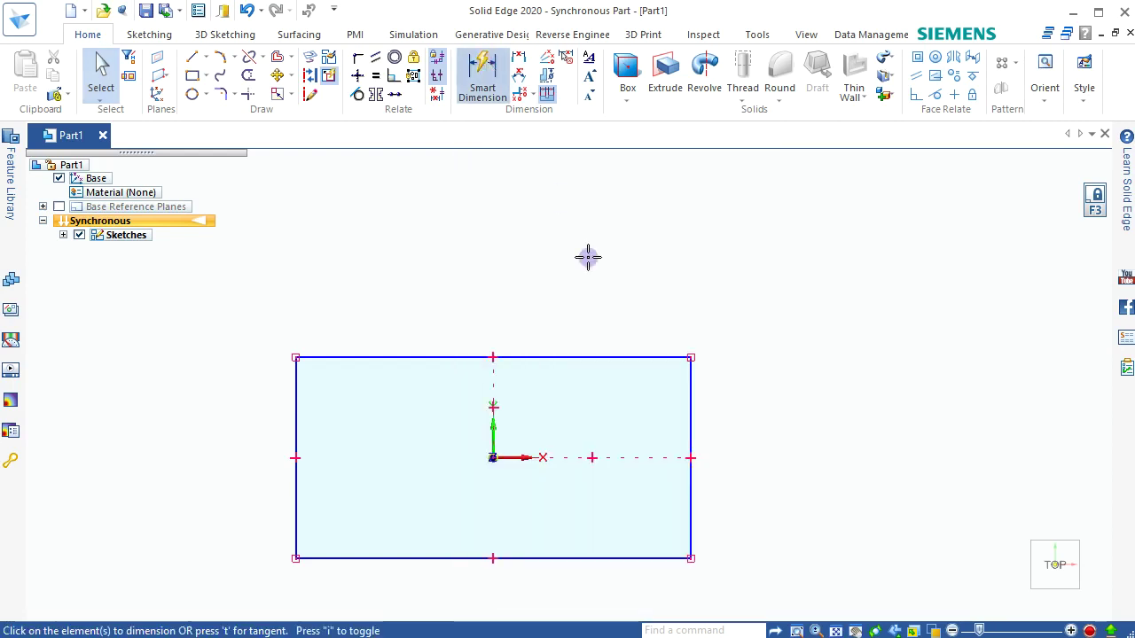
{"action": "left_click", "coordinate": [566, 358]}
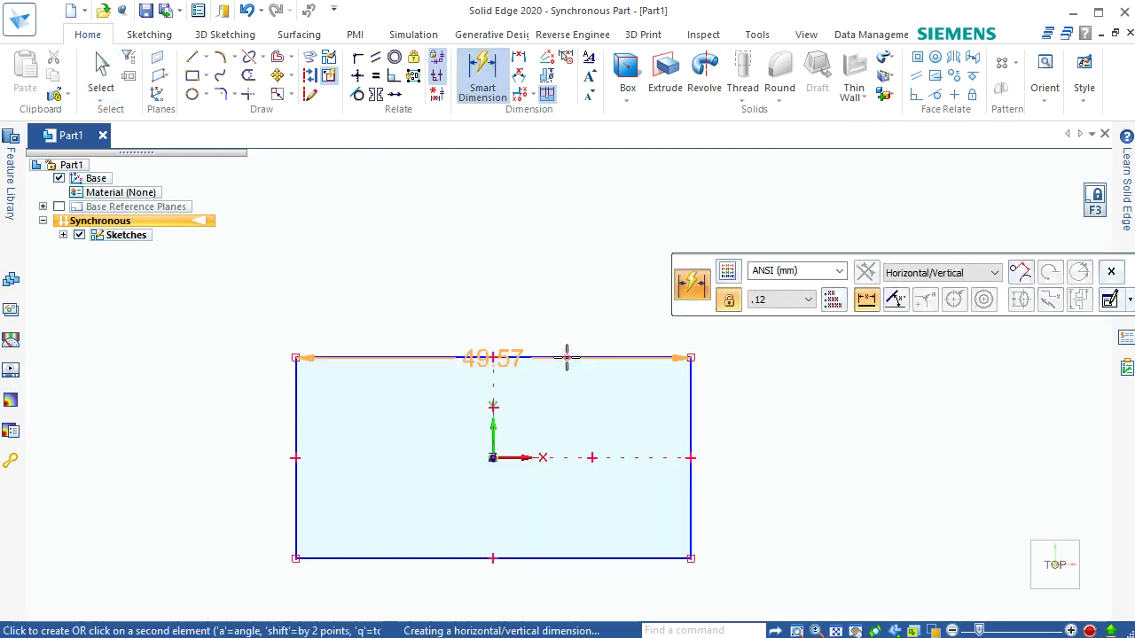
{"action": "left_click", "coordinate": [534, 295]}
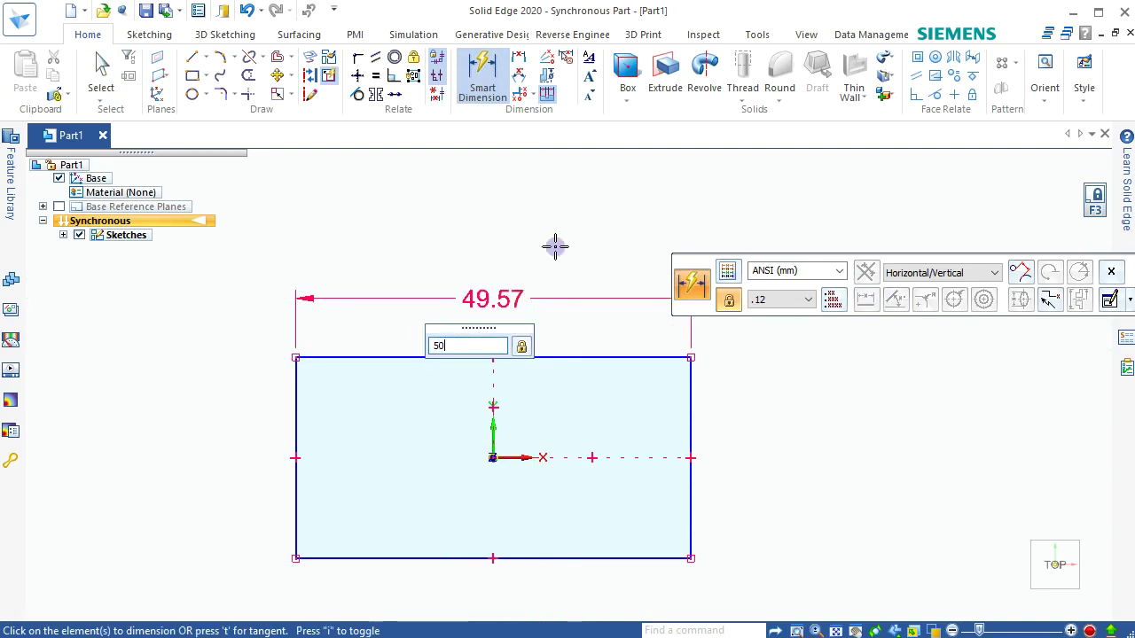
{"action": "type", "text": "50"}
{"action": "key", "text": "Return"}
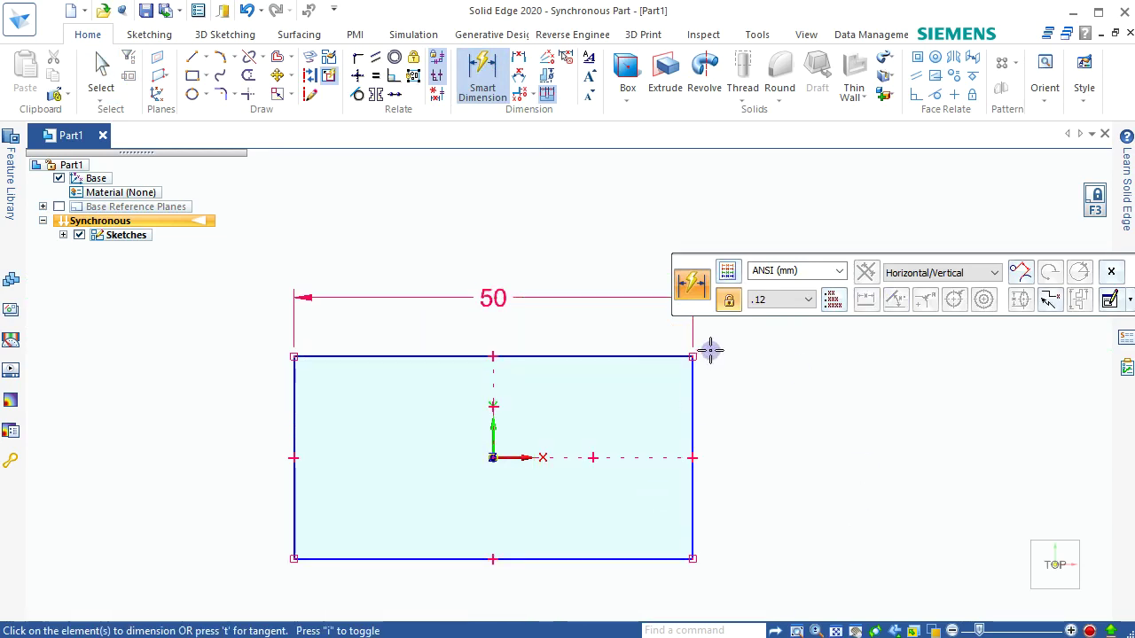
{"action": "left_click", "coordinate": [691, 397]}
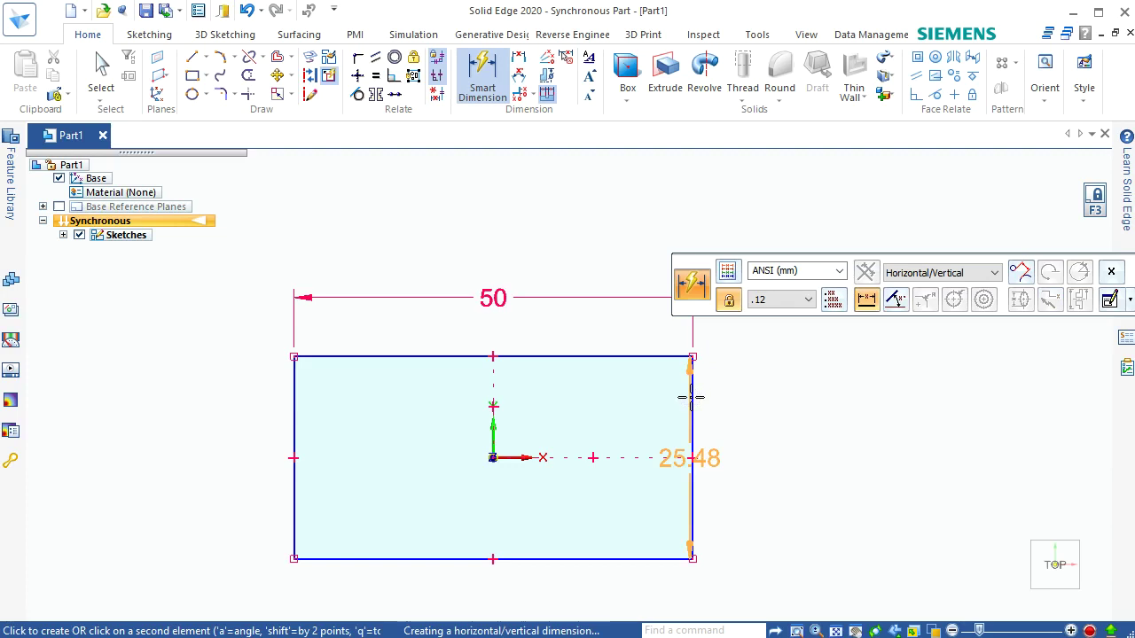
{"action": "left_click", "coordinate": [782, 418]}
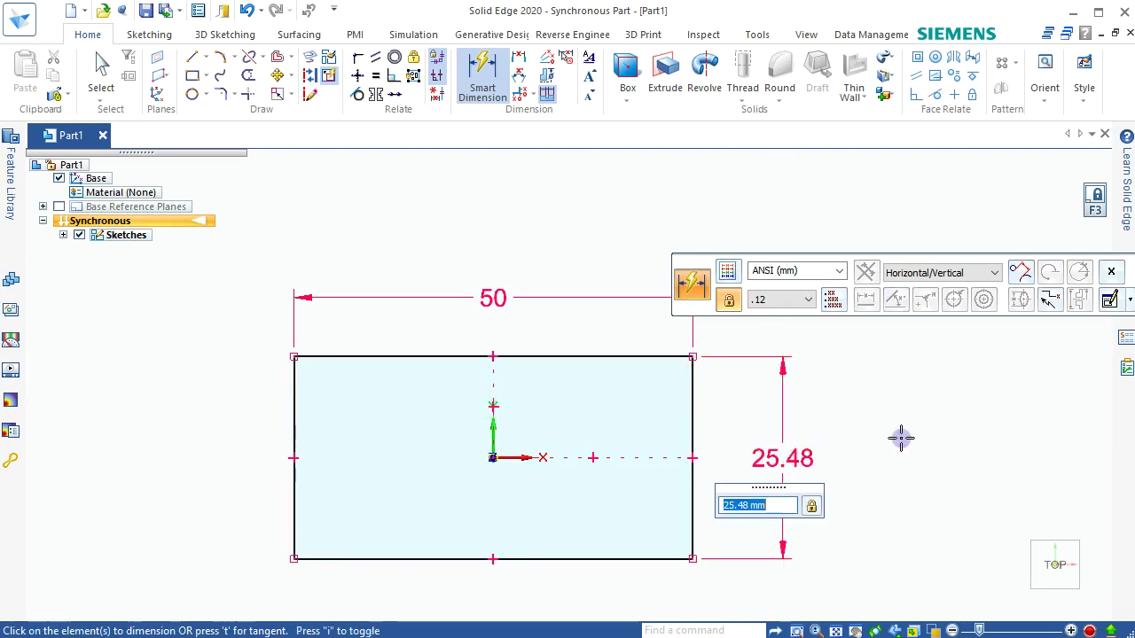
{"action": "key", "text": "Return"}
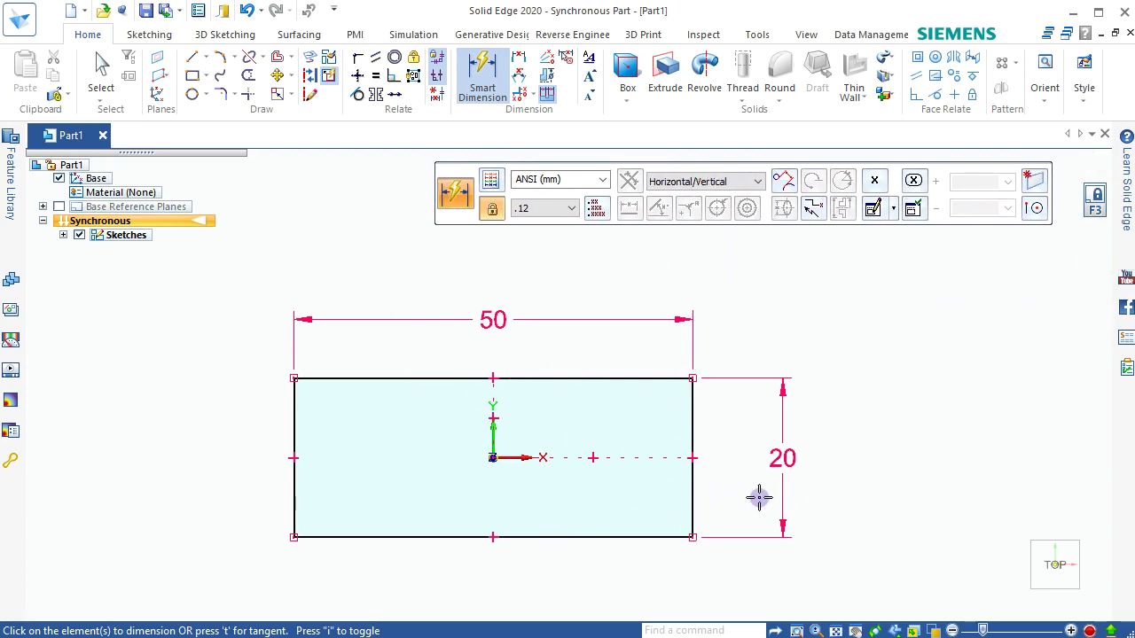
- Change the rectangle's width dimension to 45 mm and its height dimension to 25 mm
{"action": "left_click", "coordinate": [100, 71]}
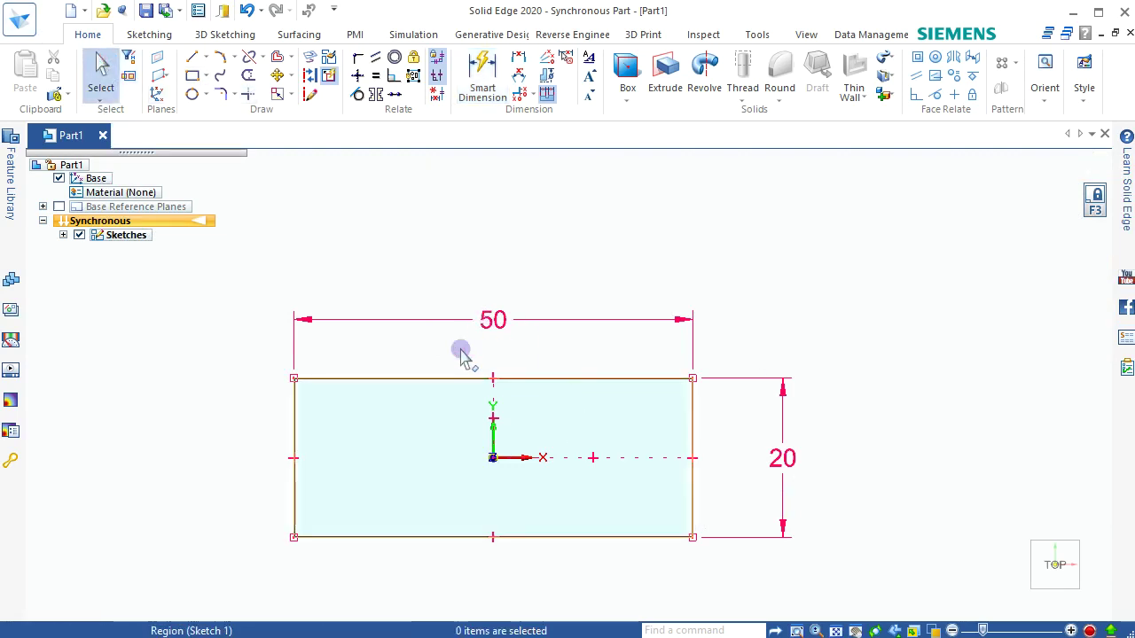
{"action": "left_click", "coordinate": [503, 326]}
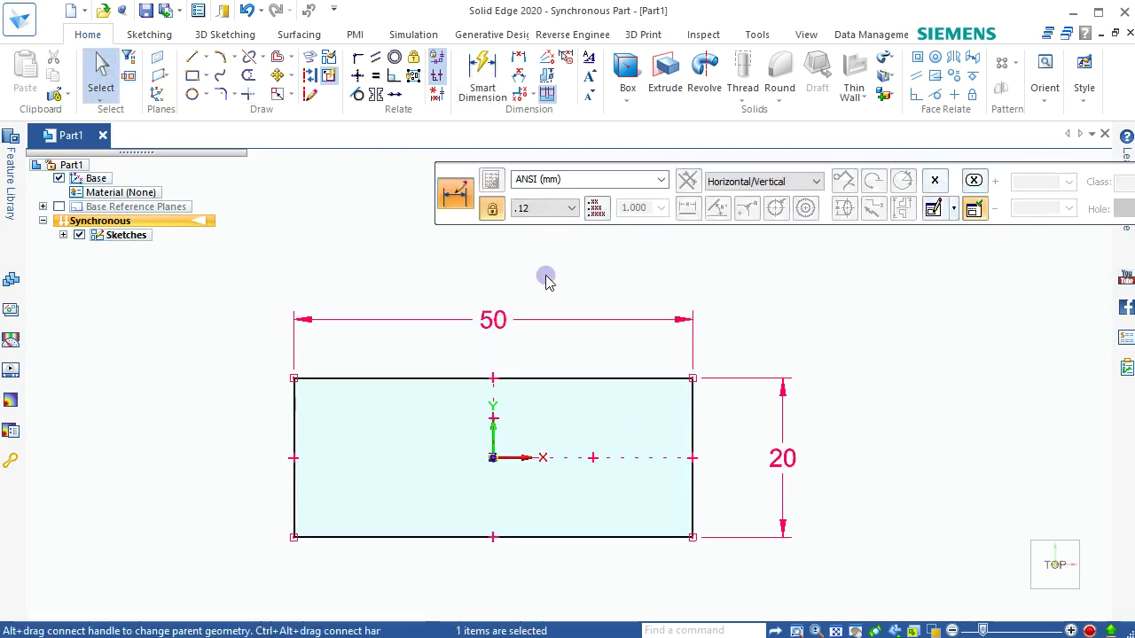
{"action": "type", "text": "45"}
{"action": "key", "text": "Return"}
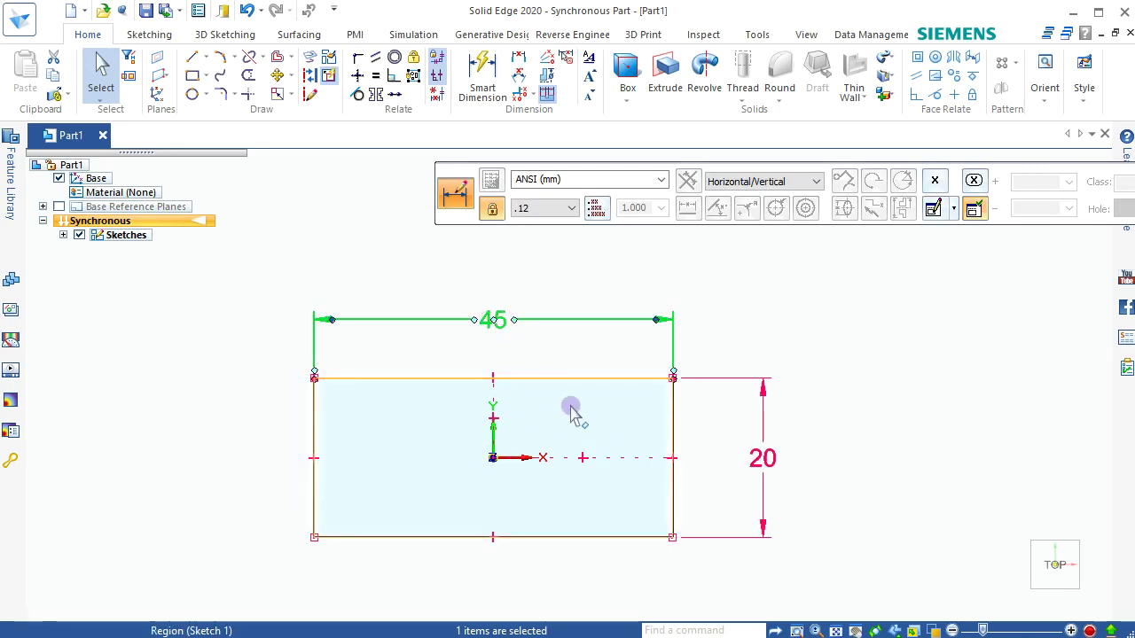
{"action": "left_click", "coordinate": [760, 461]}
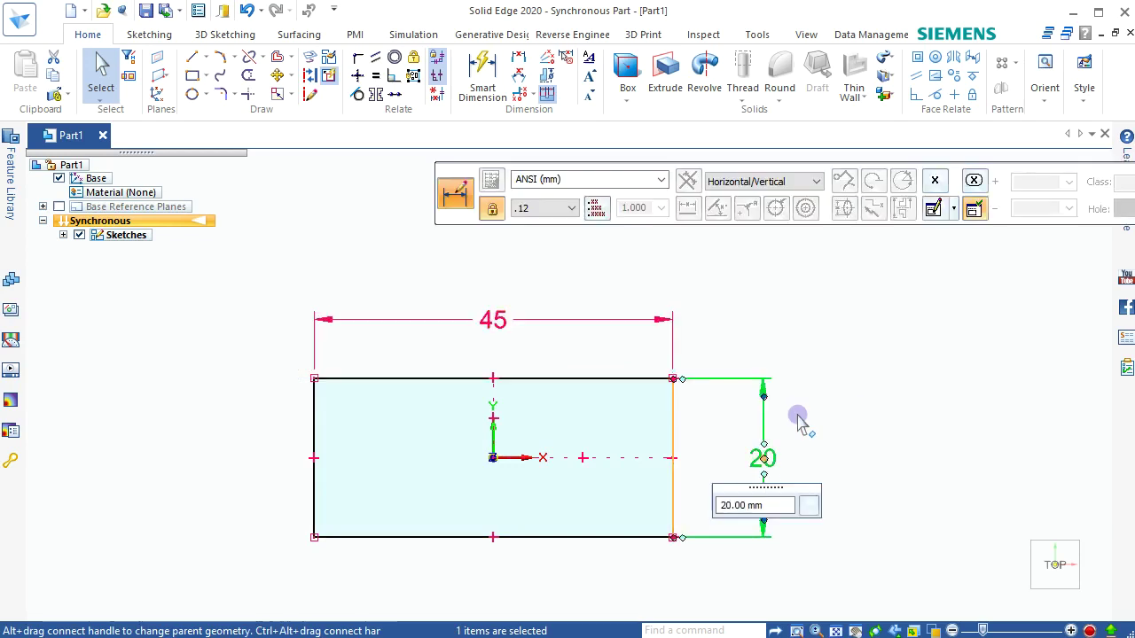
{"action": "key", "text": "Return"}
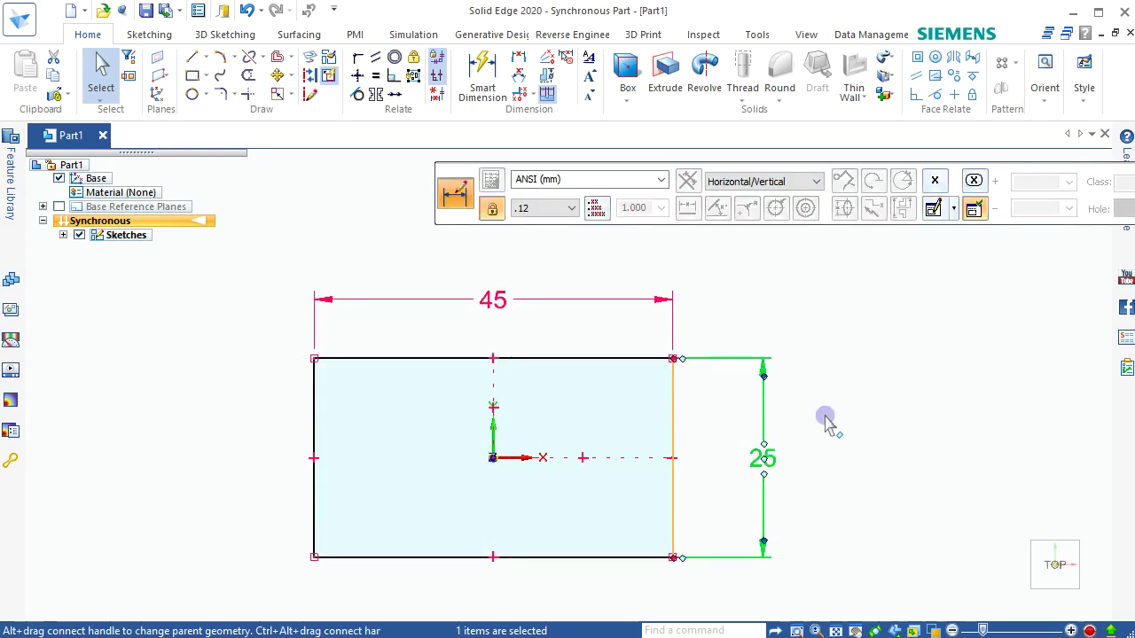
{"action": "left_click", "coordinate": [847, 406]}
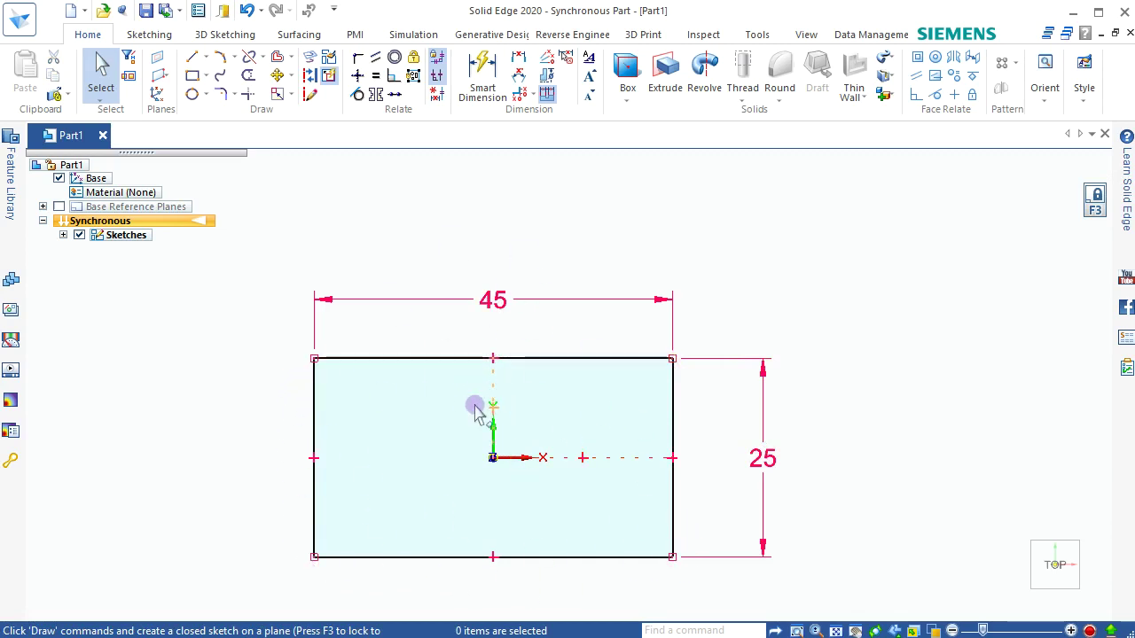
- Examine the four edges of the dimensioned rectangle from an angled view and restore the home orientation
{"action": "middle_click_drag", "start_coordinate": [585, 441], "coordinate": [587, 337]}
{"action": "middle_click_drag", "start_coordinate": [535, 416], "coordinate": [610, 376]}
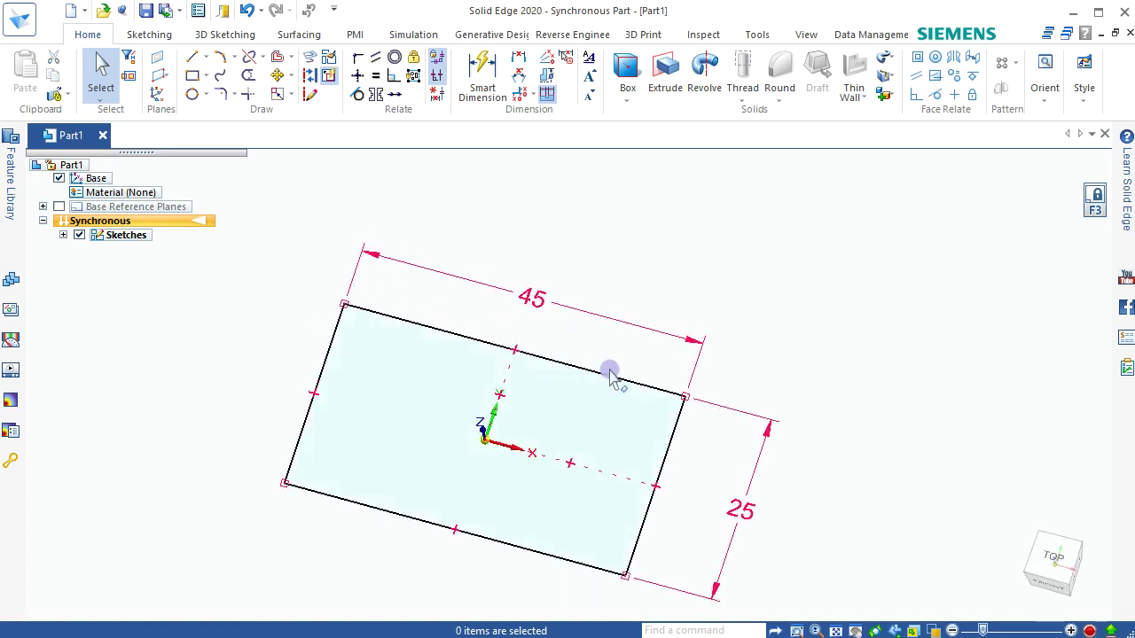
{"action": "left_click", "coordinate": [607, 381]}
{"action": "left_click", "coordinate": [674, 441]}
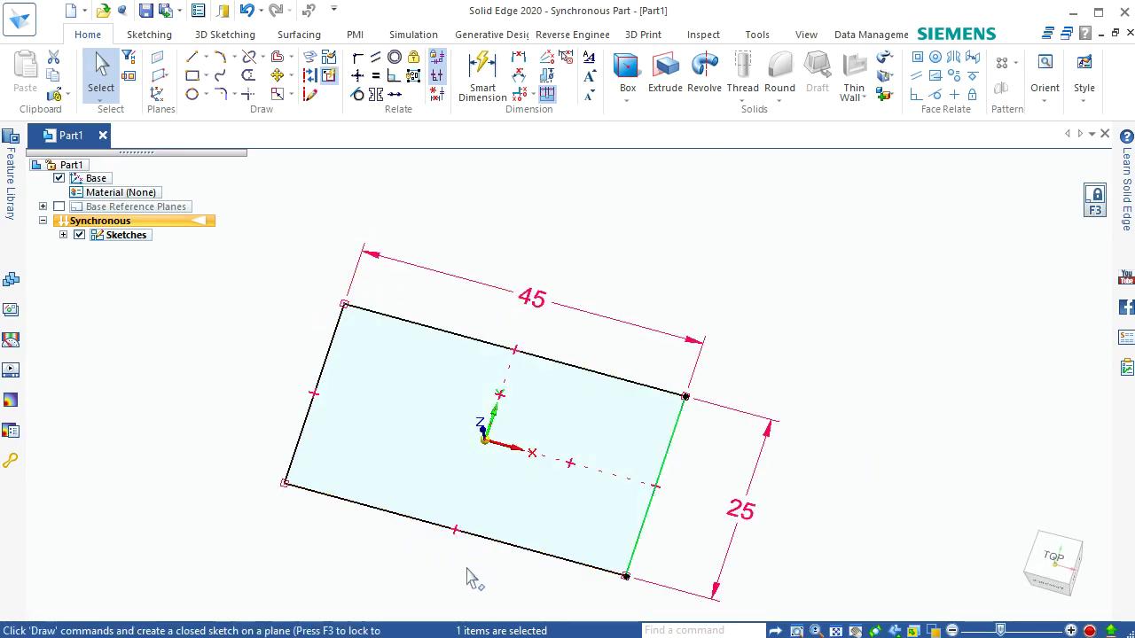
{"action": "left_click", "coordinate": [390, 512]}
{"action": "left_click", "coordinate": [302, 434]}
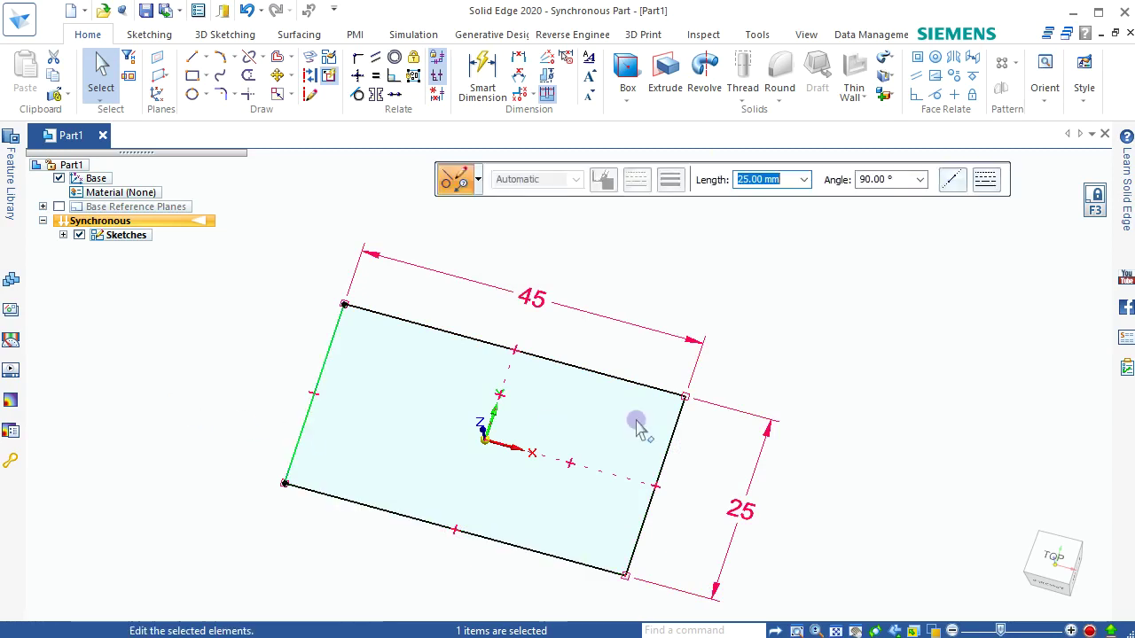
{"action": "scroll", "coordinate": [722, 425], "scroll_direction": "up", "scroll_amount": 2}
{"action": "scroll", "coordinate": [671, 448], "scroll_direction": "down", "scroll_amount": 4}
{"action": "mouse_move", "coordinate": [671, 448]}
{"action": "middle_mouse_down"}
{"action": "mouse_move", "coordinate": [684, 387]}
{"action": "mouse_move", "coordinate": [558, 337]}
{"action": "mouse_move", "coordinate": [740, 442]}
{"action": "mouse_move", "coordinate": [576, 360]}
{"action": "mouse_move", "coordinate": [653, 398]}
{"action": "mouse_move", "coordinate": [632, 368]}
{"action": "middle_mouse_up"}
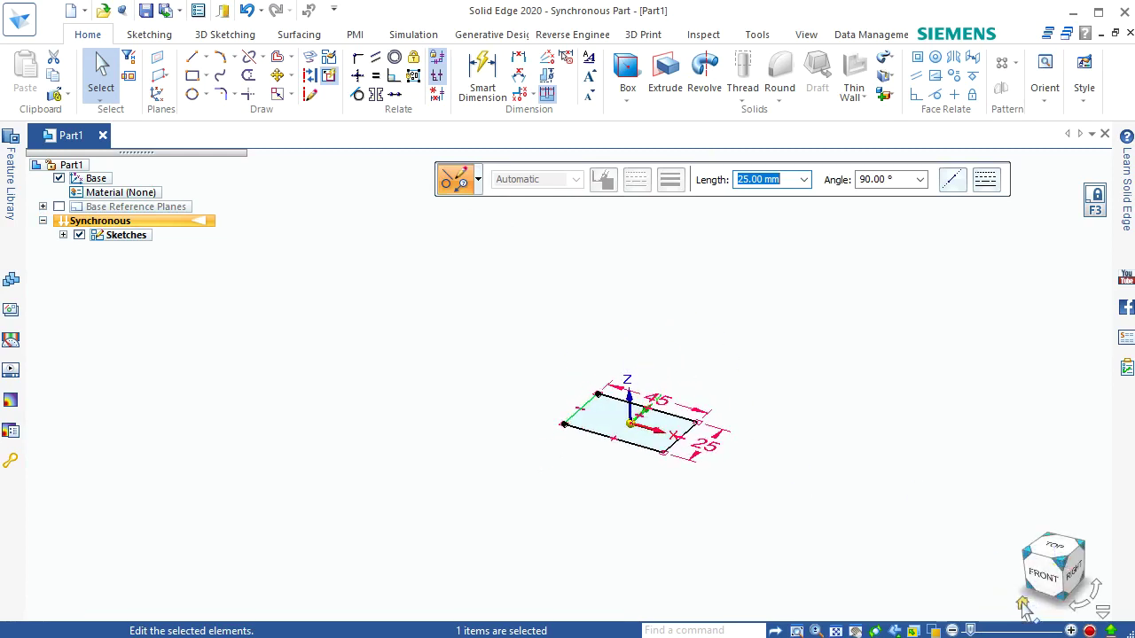
{"action": "left_click", "coordinate": [1024, 606]}
{"action": "mouse_move", "coordinate": [727, 497]}
{"action": "middle_mouse_down"}
{"action": "mouse_move", "coordinate": [753, 386]}
{"action": "mouse_move", "coordinate": [757, 530]}
{"action": "mouse_move", "coordinate": [811, 494]}
{"action": "mouse_move", "coordinate": [797, 516]}
{"action": "middle_mouse_up"}
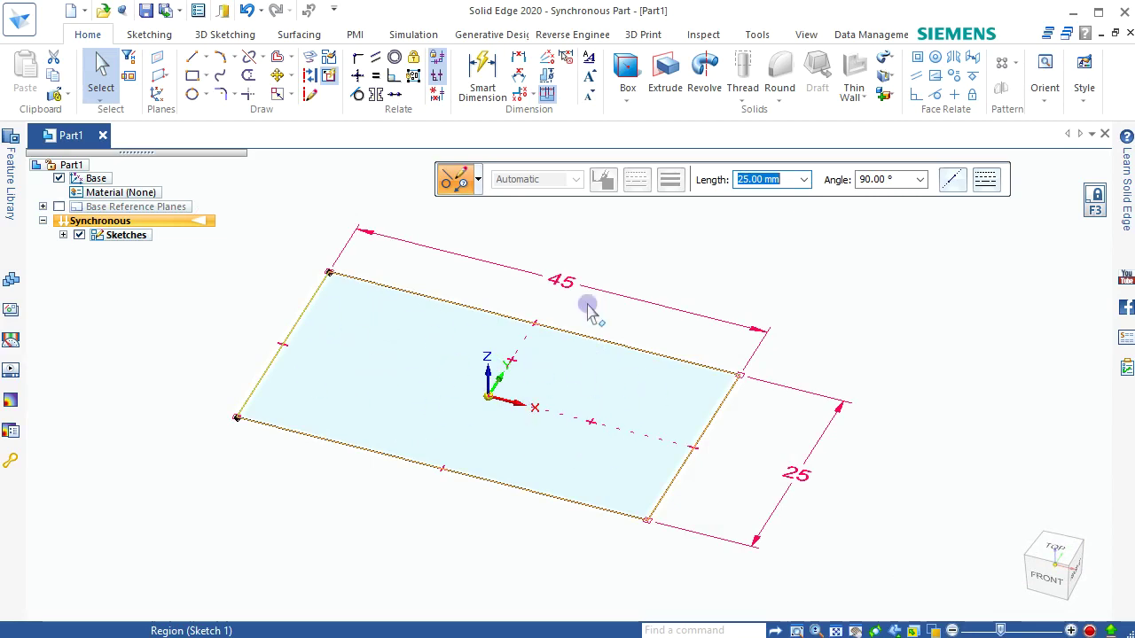
- Extrude the rectangular sketch region upward by 30 mm
{"action": "left_click", "coordinate": [415, 370]}
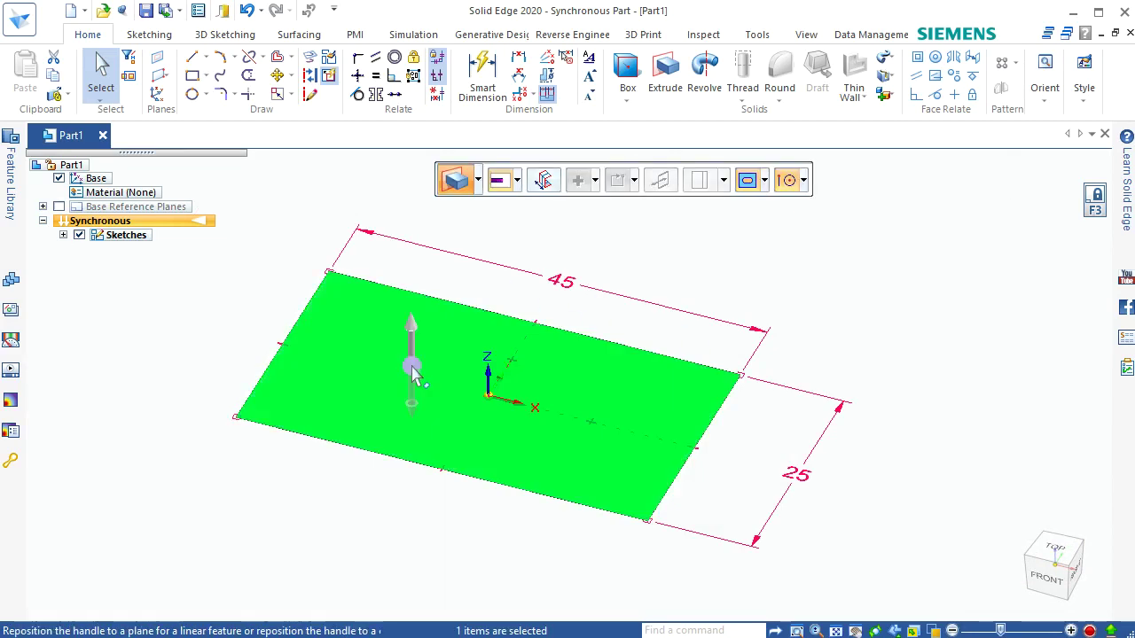
{"action": "left_click", "coordinate": [414, 351]}
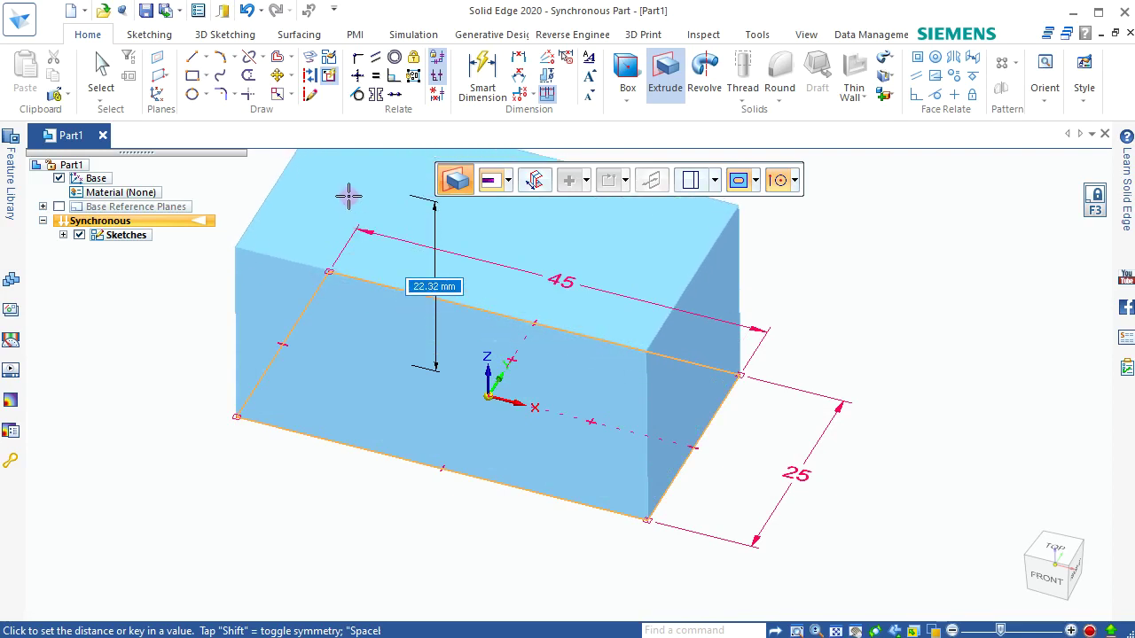
{"action": "type", "text": "30"}
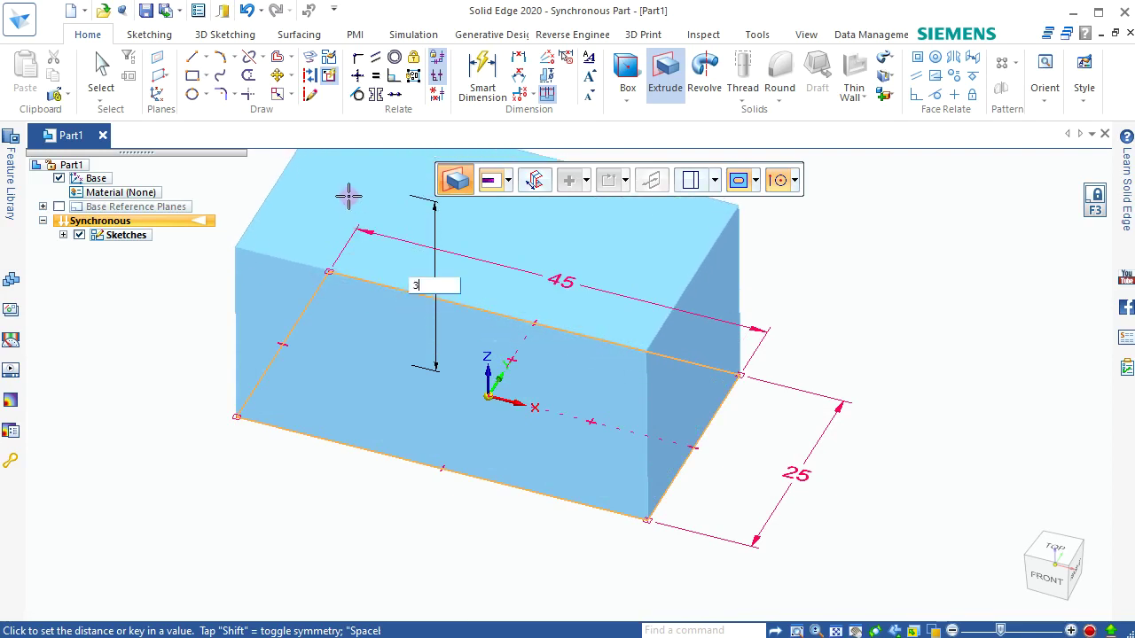
{"action": "key", "text": "Return"}
- Set the block's 25 mm depth dimension to 35 mm, modifying the model symmetrically on both sides
{"action": "scroll", "coordinate": [710, 305], "scroll_direction": "up", "scroll_amount": 1}
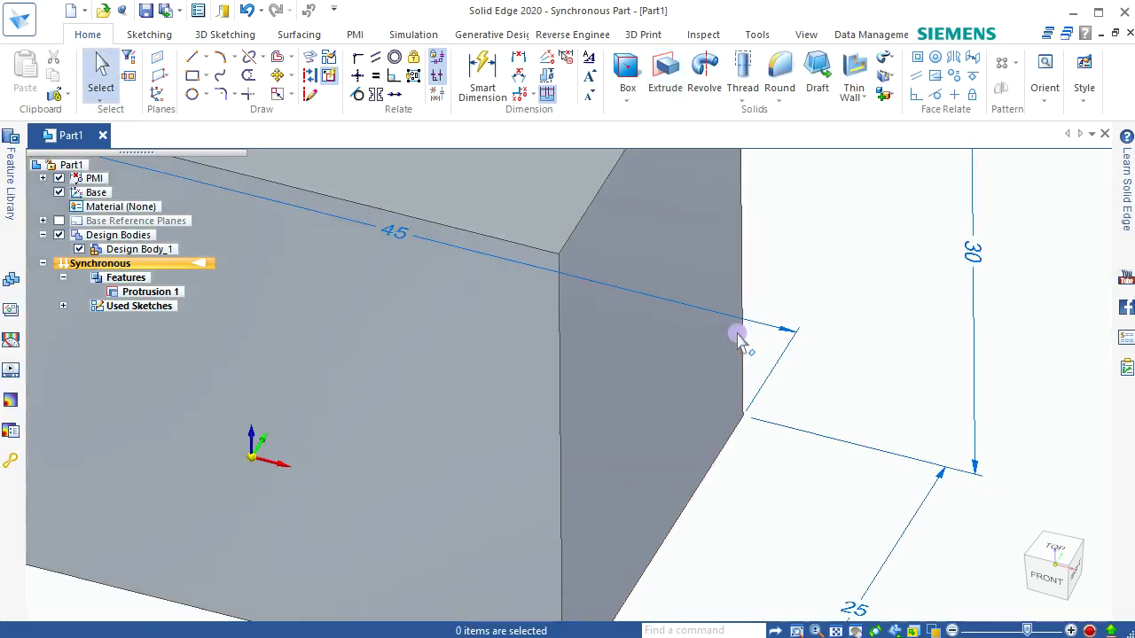
{"action": "scroll", "coordinate": [737, 330], "scroll_direction": "down", "scroll_amount": 5}
{"action": "middle_click_drag", "start_coordinate": [737, 323], "coordinate": [760, 355]}
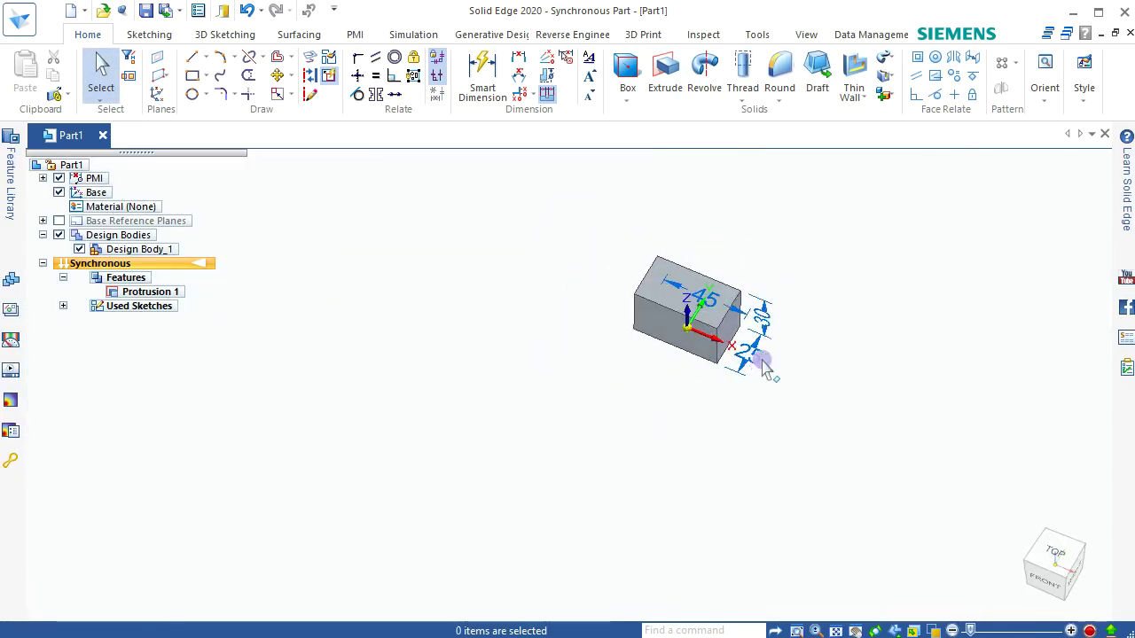
{"action": "scroll", "coordinate": [786, 330], "scroll_direction": "up", "scroll_amount": 6}
{"action": "middle_click_drag", "start_coordinate": [658, 403], "coordinate": [654, 435]}
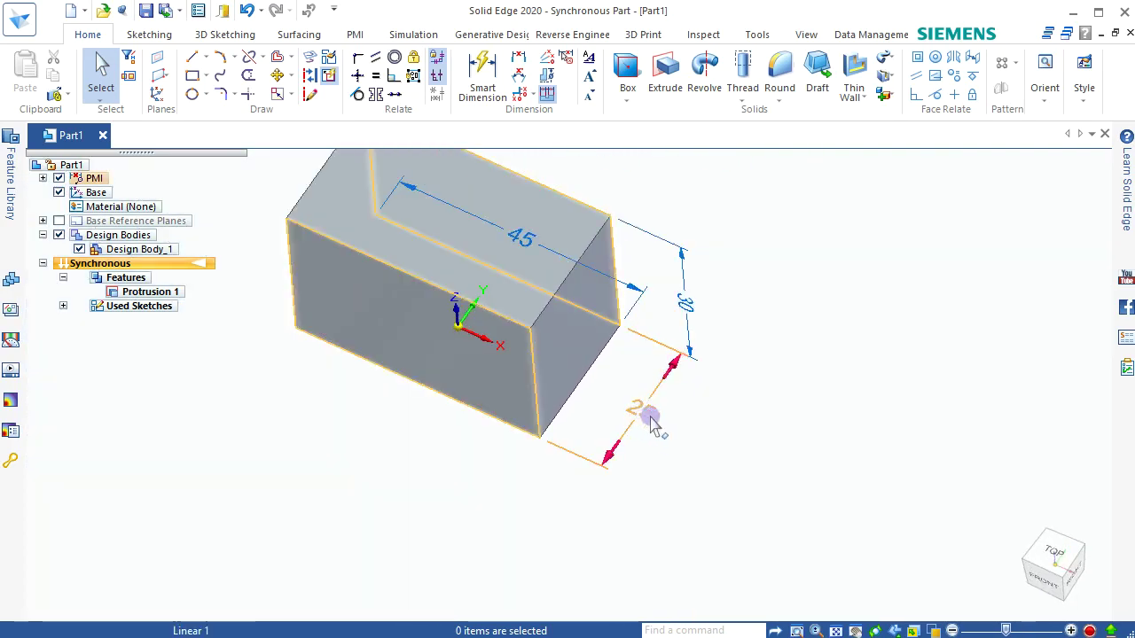
{"action": "left_click", "coordinate": [652, 424]}
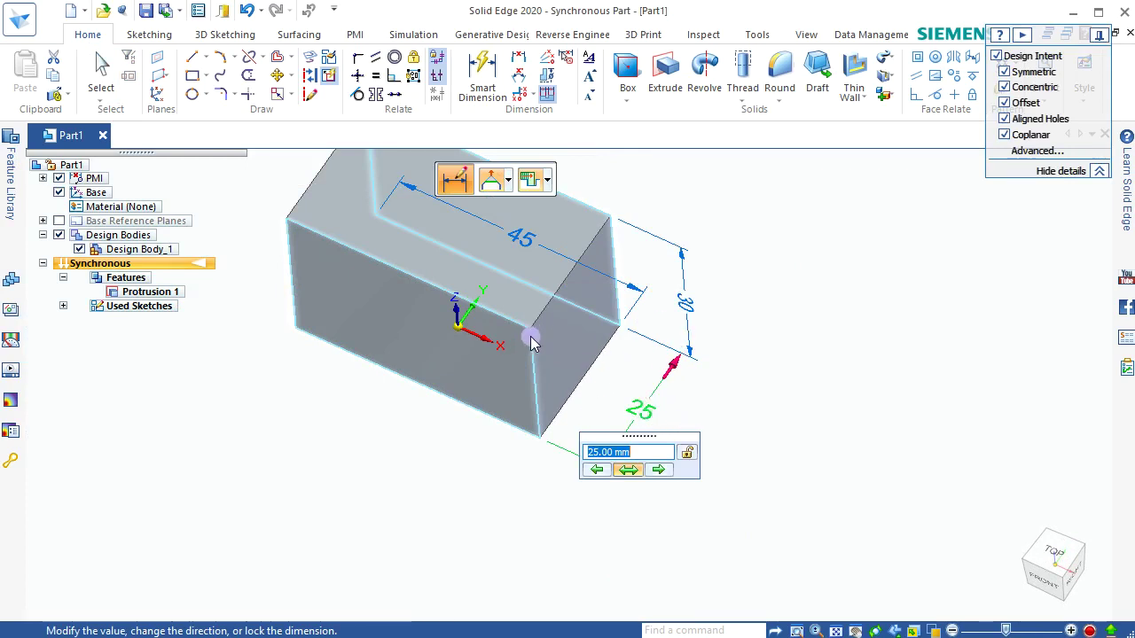
{"action": "mouse_move", "coordinate": [440, 398]}
{"action": "middle_mouse_down"}
{"action": "mouse_move", "coordinate": [473, 529]}
{"action": "mouse_move", "coordinate": [439, 467]}
{"action": "mouse_move", "coordinate": [537, 478]}
{"action": "mouse_move", "coordinate": [420, 408]}
{"action": "middle_mouse_up"}
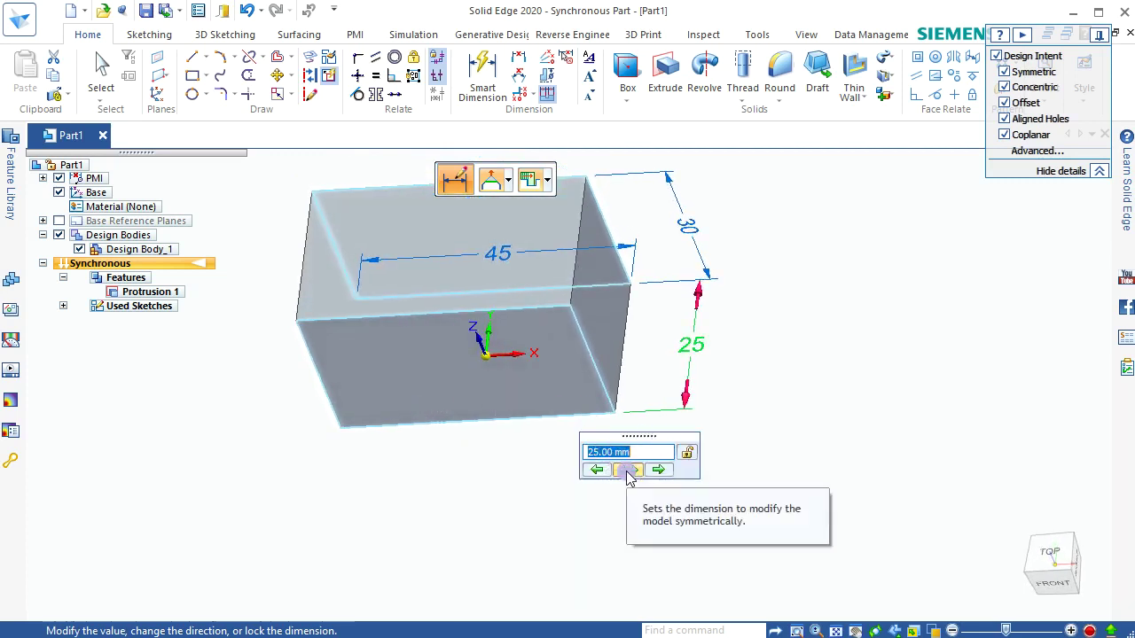
{"action": "left_click", "coordinate": [633, 474]}
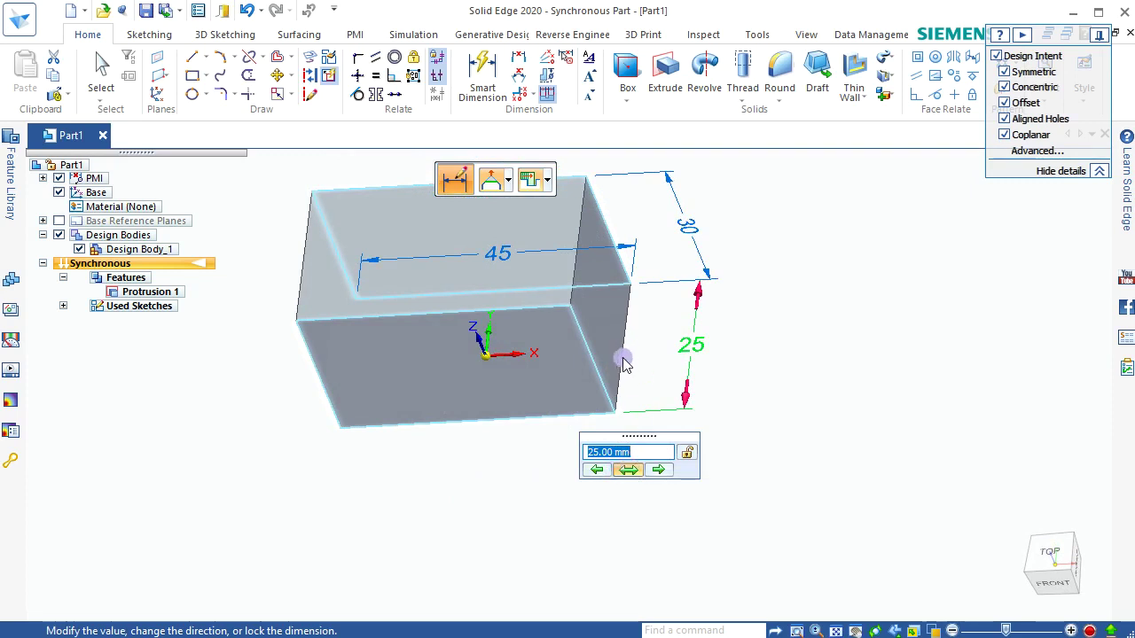
{"action": "left_click", "coordinate": [572, 459]}
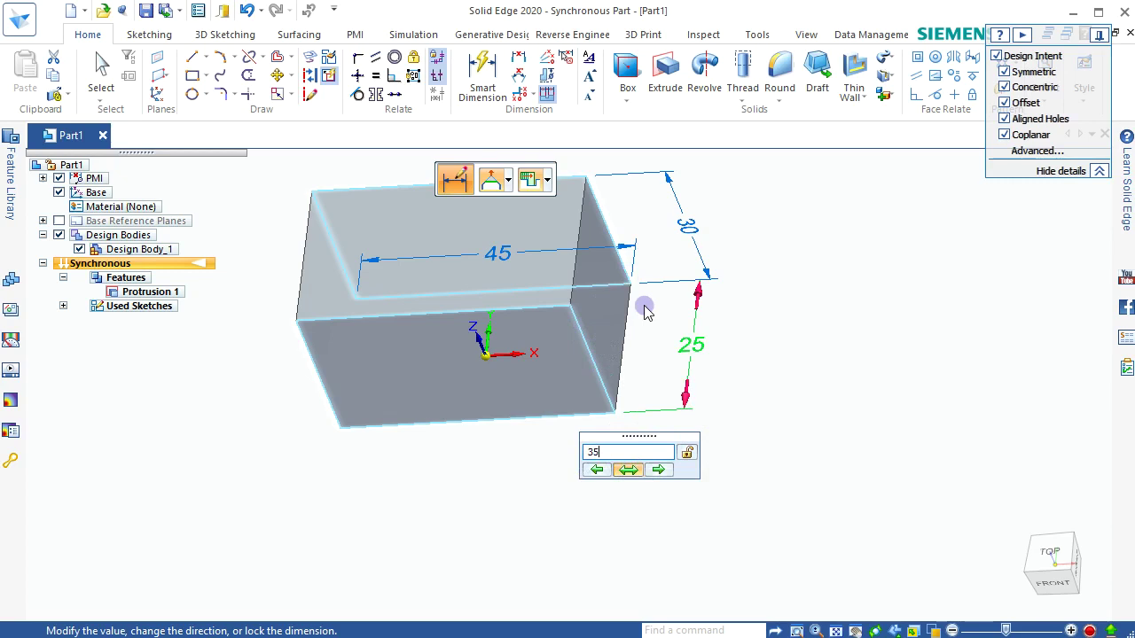
{"action": "key", "text": "Return"}
{"action": "key", "text": "Escape"}
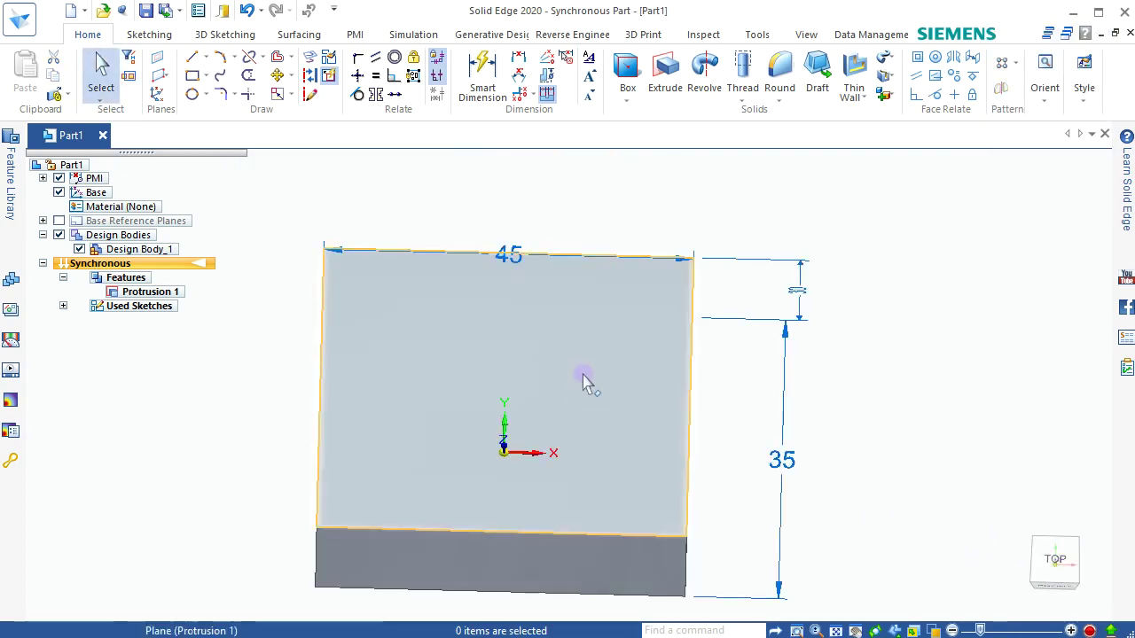
- Try a block height of 15 mm with the top face fixed and only the bottom face moving, and undo it
{"action": "middle_click_drag", "start_coordinate": [583, 381], "coordinate": [522, 283]}
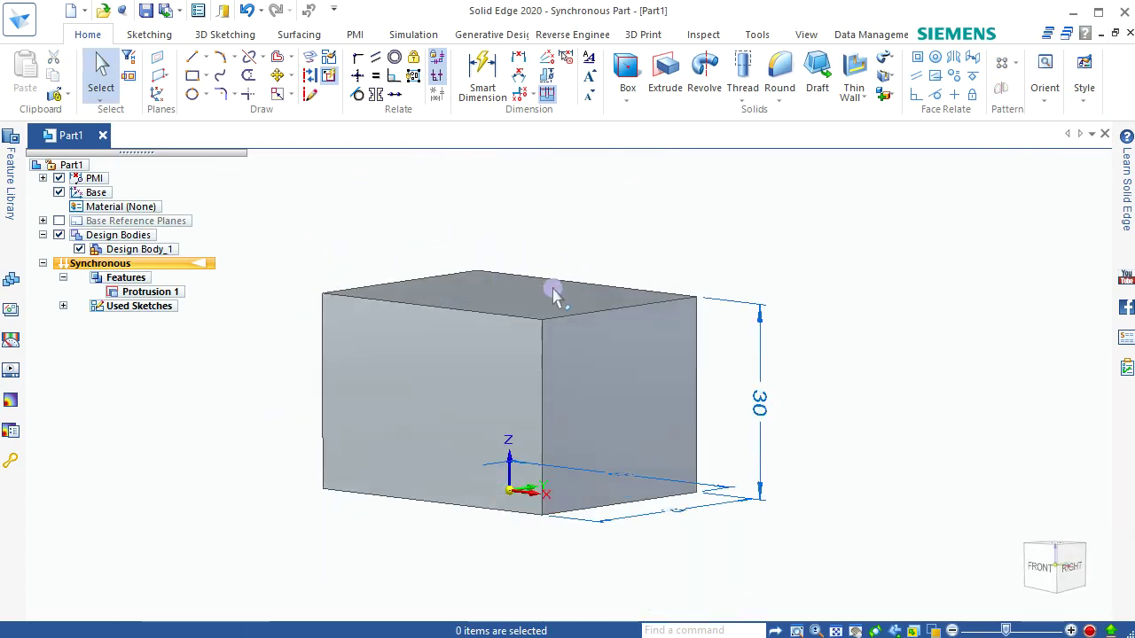
{"action": "left_click", "coordinate": [758, 404]}
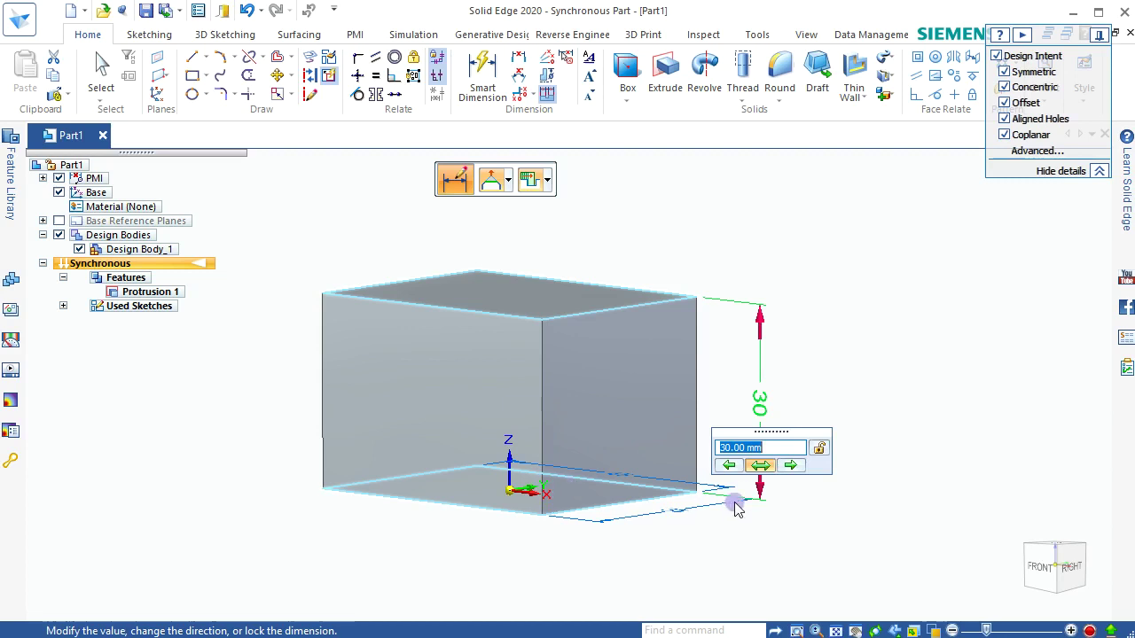
{"action": "left_click", "coordinate": [792, 466]}
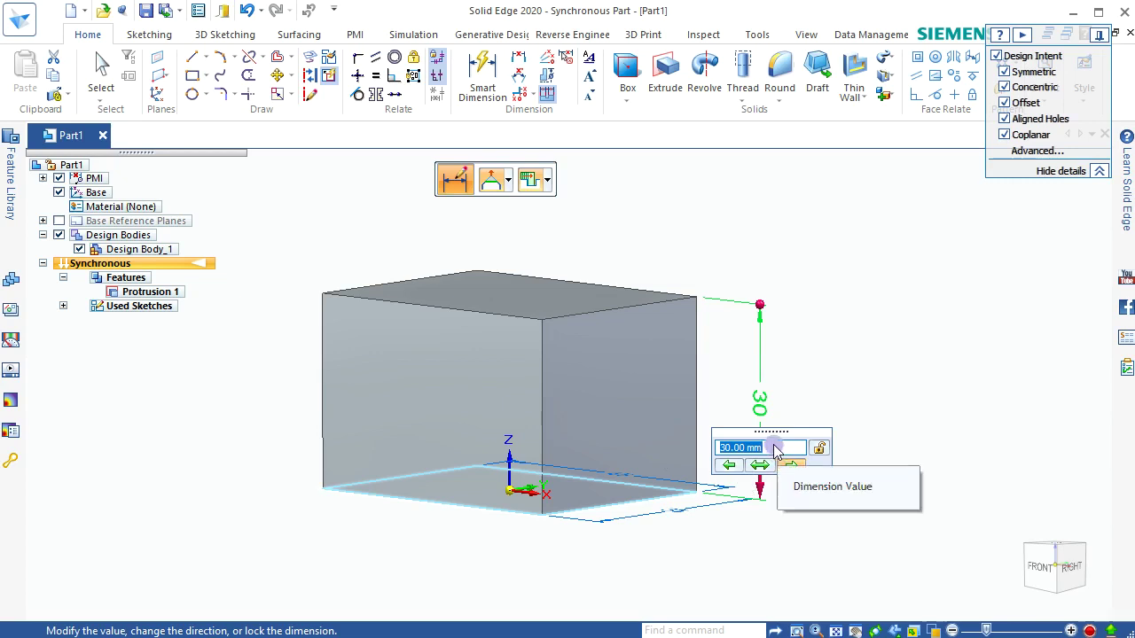
{"action": "type", "text": "15"}
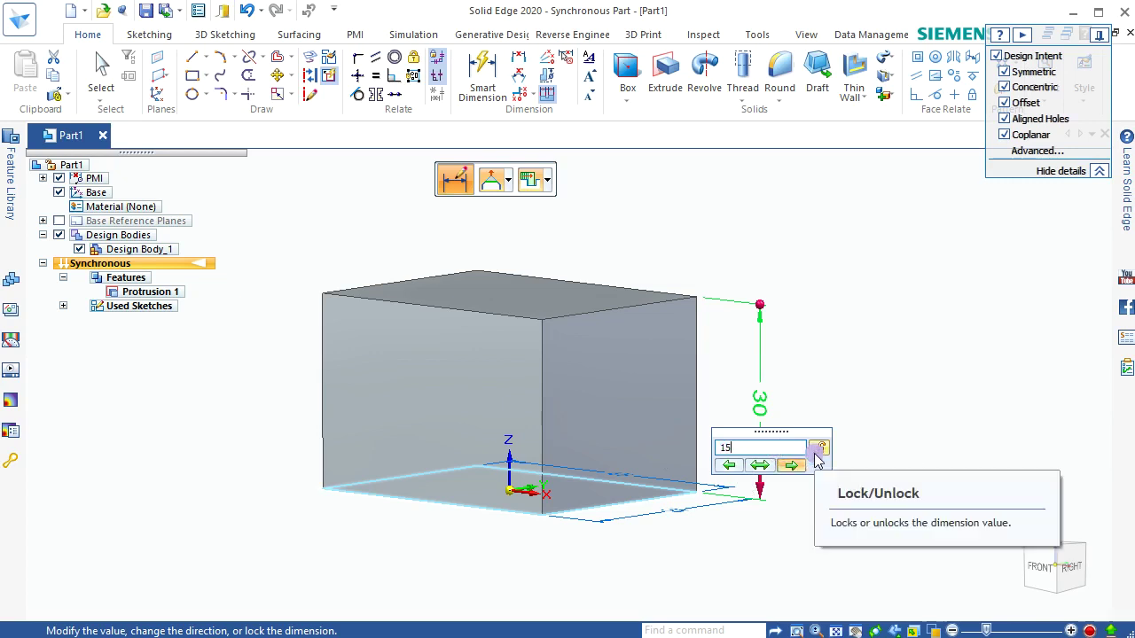
{"action": "key", "text": "Return"}
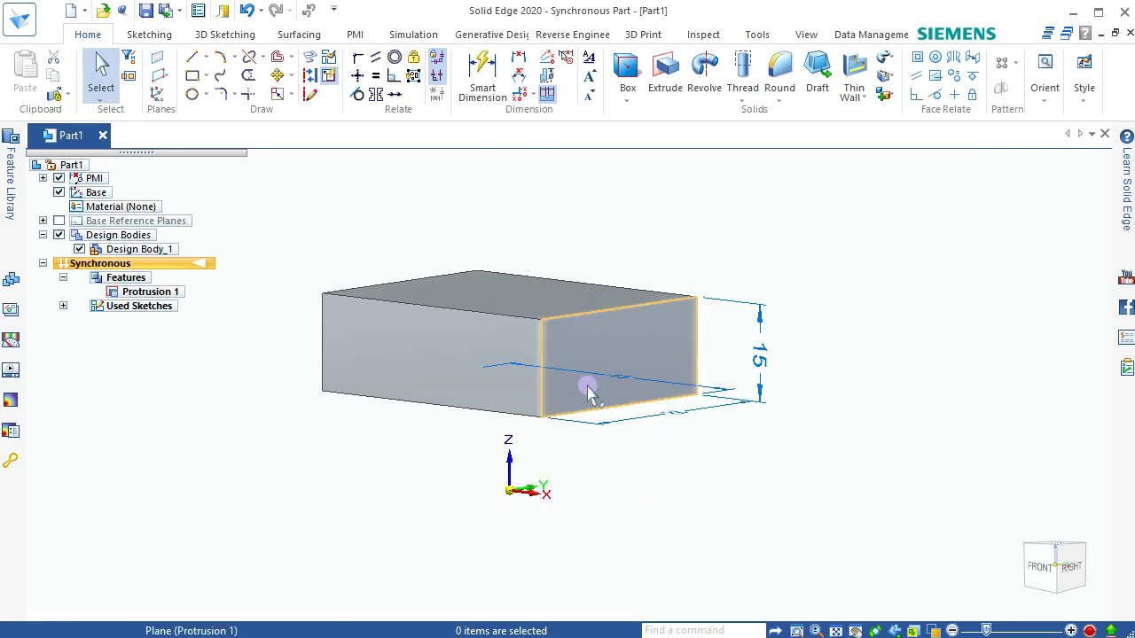
{"action": "left_click", "coordinate": [247, 10]}
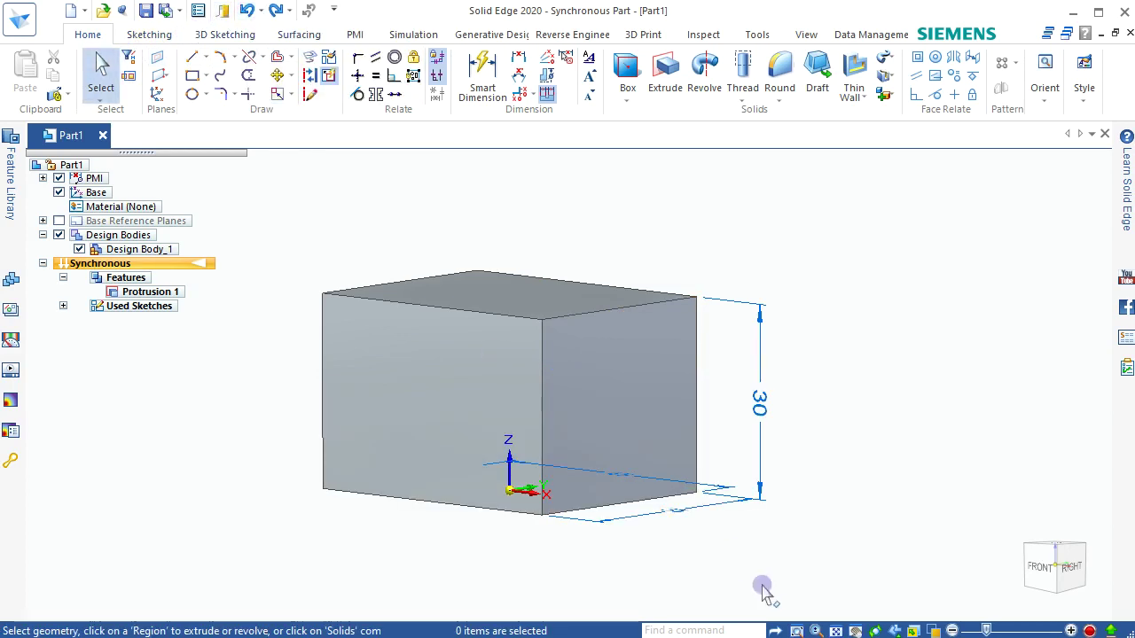
- Set the block's height dimension to 15 mm, keeping the bottom face fixed and moving only the top face
{"action": "left_click", "coordinate": [759, 409]}
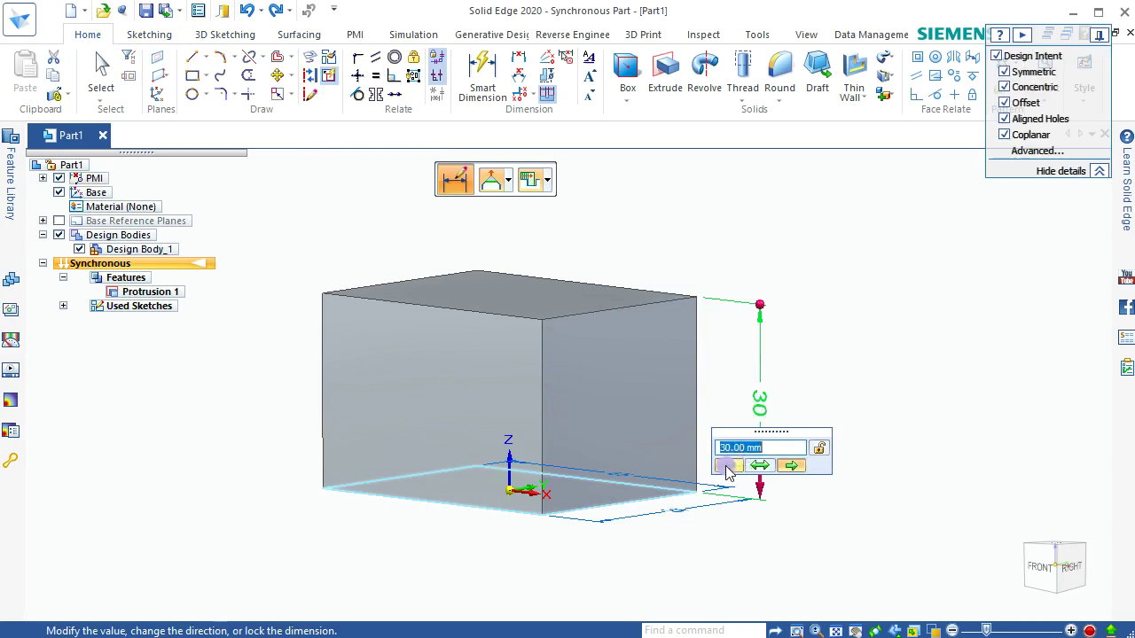
{"action": "left_click", "coordinate": [726, 470]}
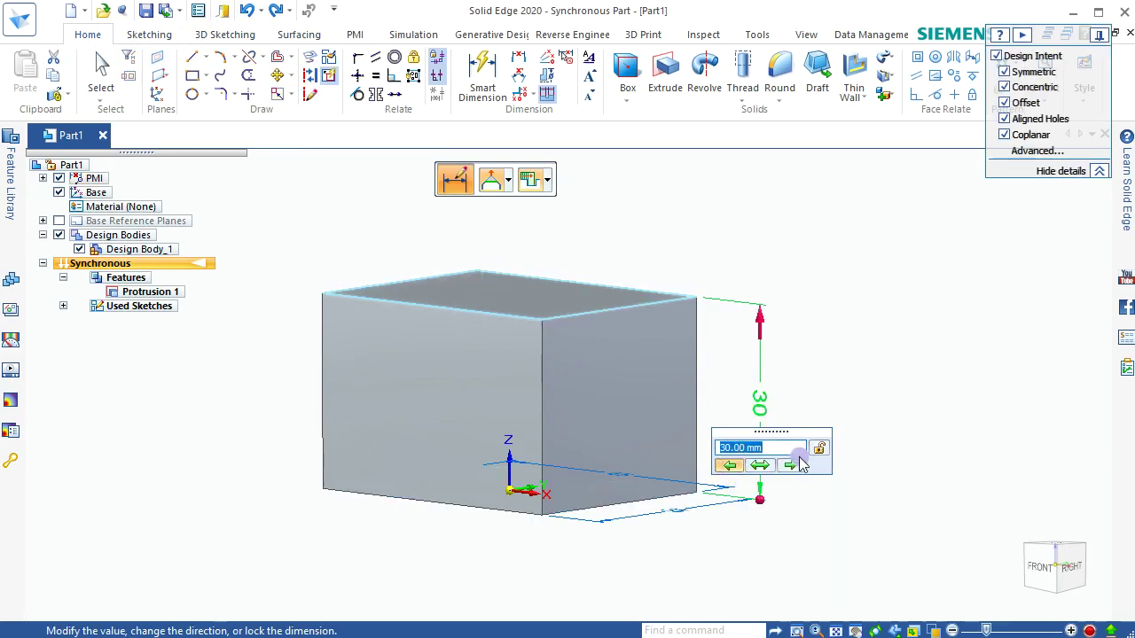
{"action": "key", "text": "Return"}
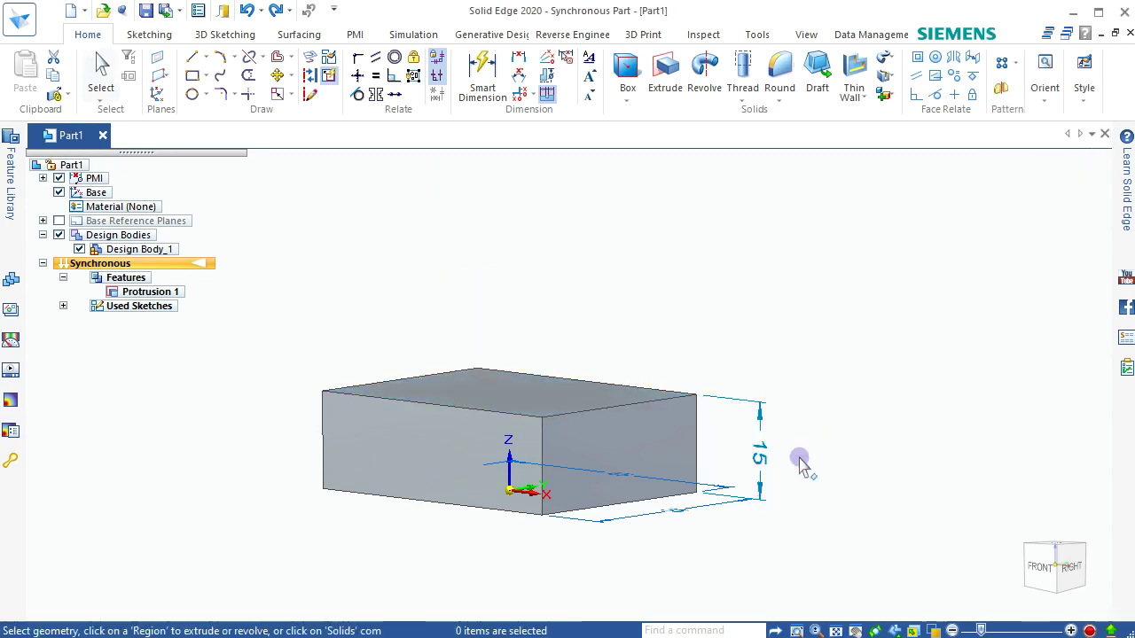
- Examine the resized block in isometric, top, front and right views and from below, and restore the home orientation
{"action": "middle_click_drag", "start_coordinate": [481, 494], "coordinate": [585, 434]}
{"action": "key", "text": "ctrl+i"}
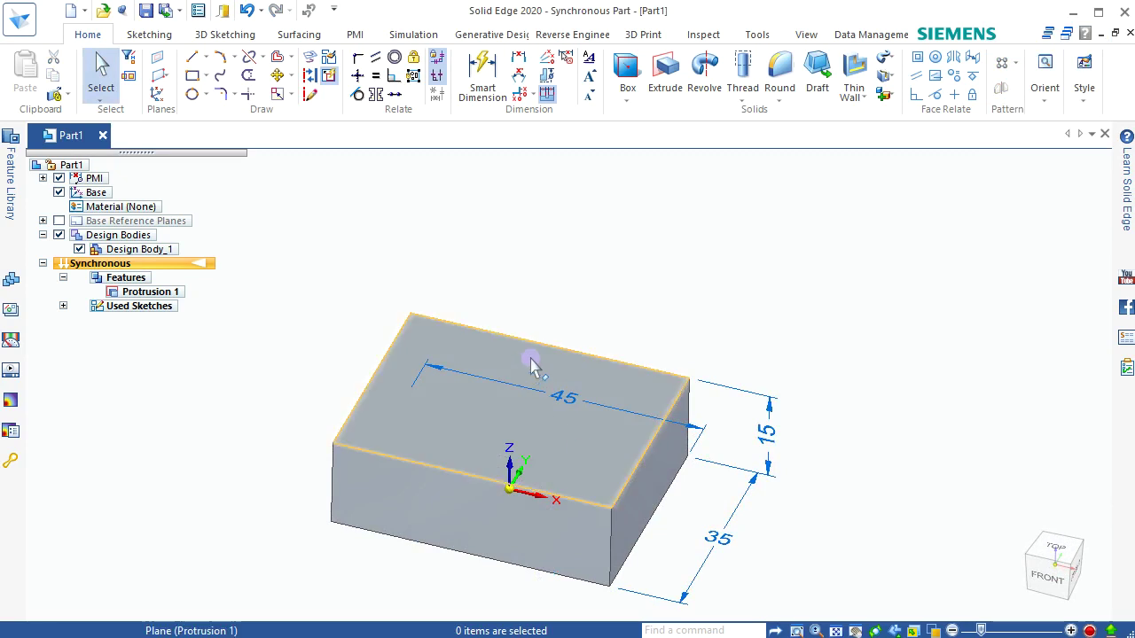
{"action": "middle_click_drag", "start_coordinate": [653, 436], "coordinate": [687, 257]}
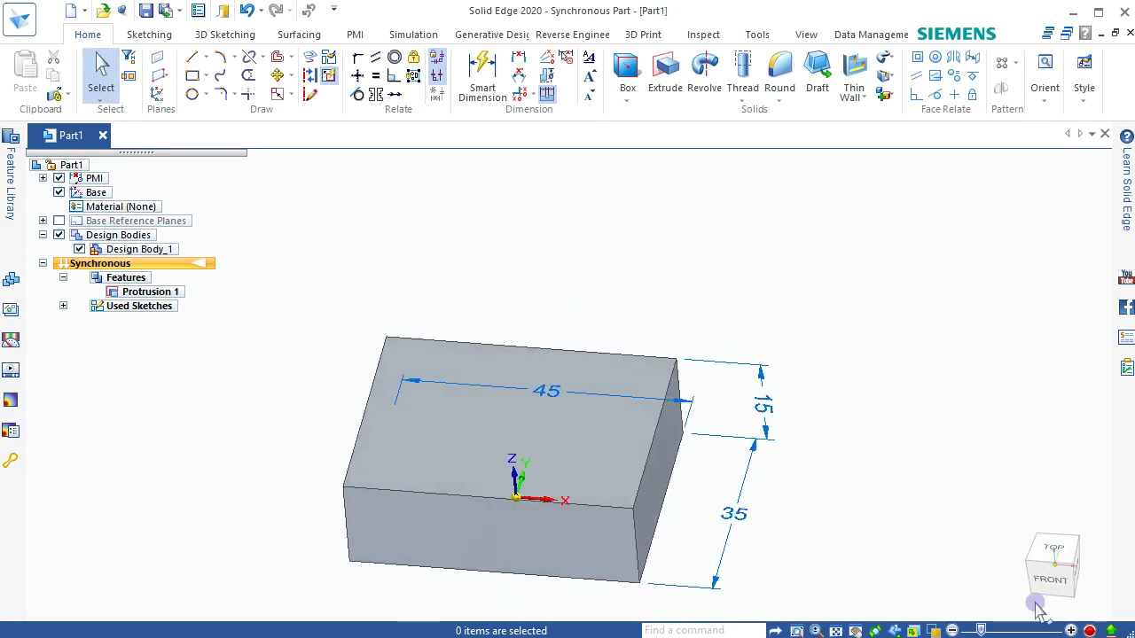
{"action": "left_click", "coordinate": [1060, 553]}
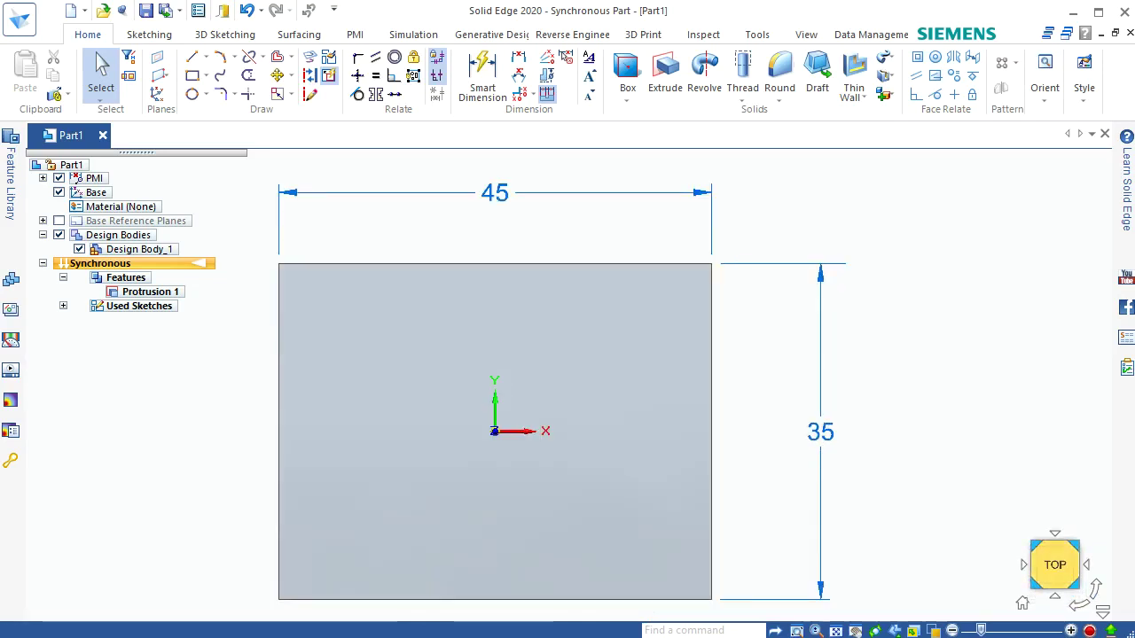
{"action": "scroll", "coordinate": [555, 414], "scroll_direction": "up", "scroll_amount": 5}
{"action": "scroll", "coordinate": [553, 413], "scroll_direction": "down", "scroll_amount": 5}
{"action": "scroll", "coordinate": [562, 461], "scroll_direction": "up", "scroll_amount": 1}
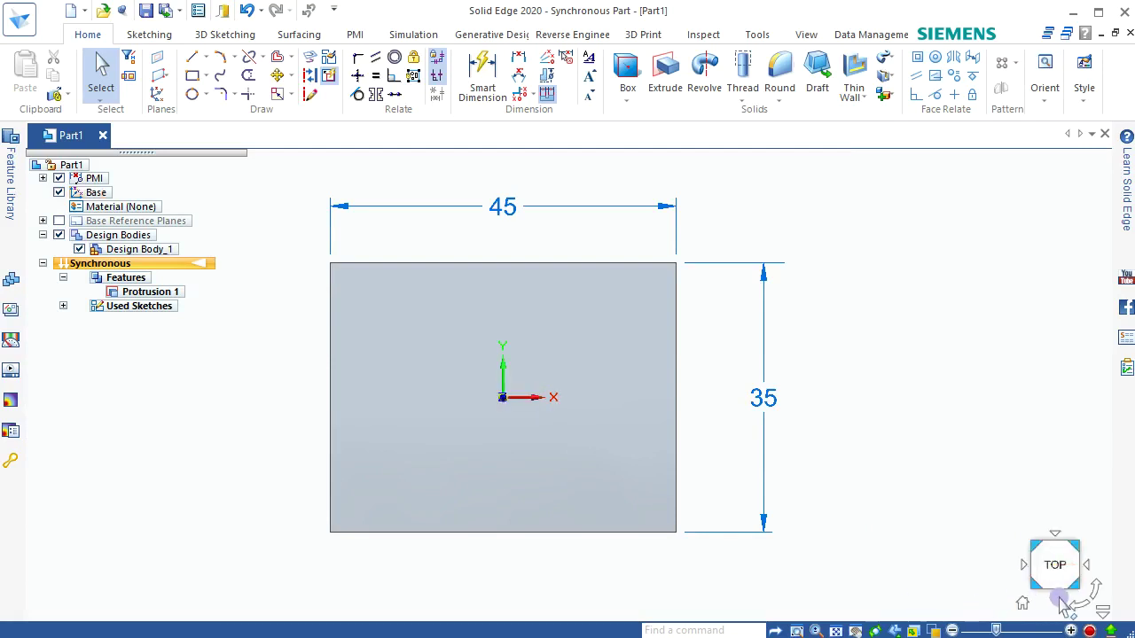
{"action": "left_click", "coordinate": [1060, 603]}
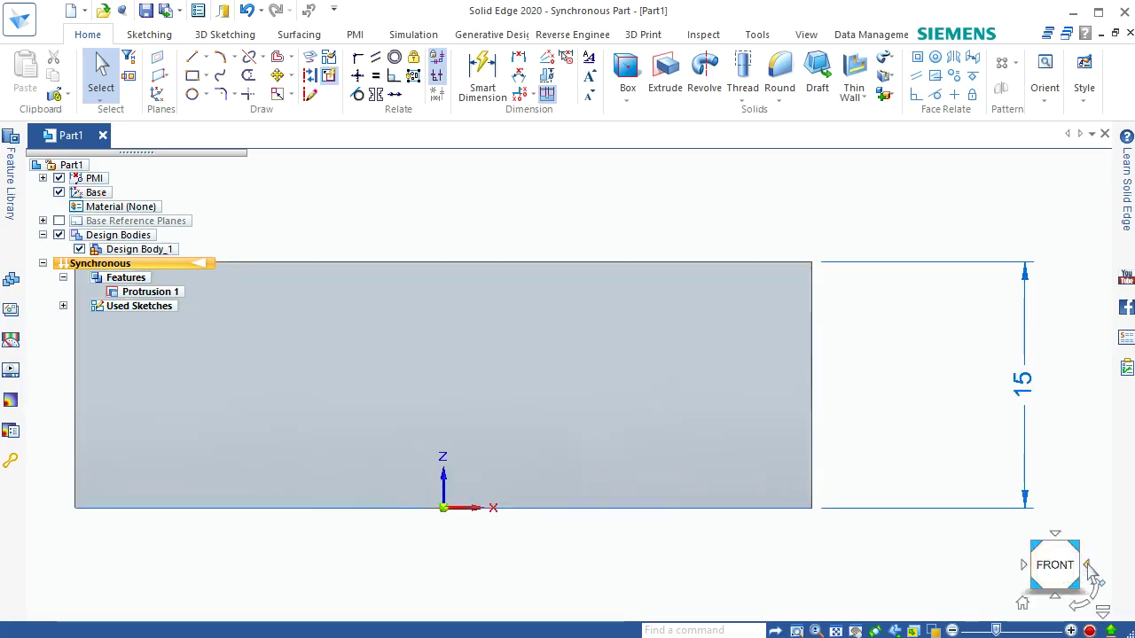
{"action": "left_click", "coordinate": [1091, 572]}
{"action": "scroll", "coordinate": [816, 520], "scroll_direction": "down", "scroll_amount": 3}
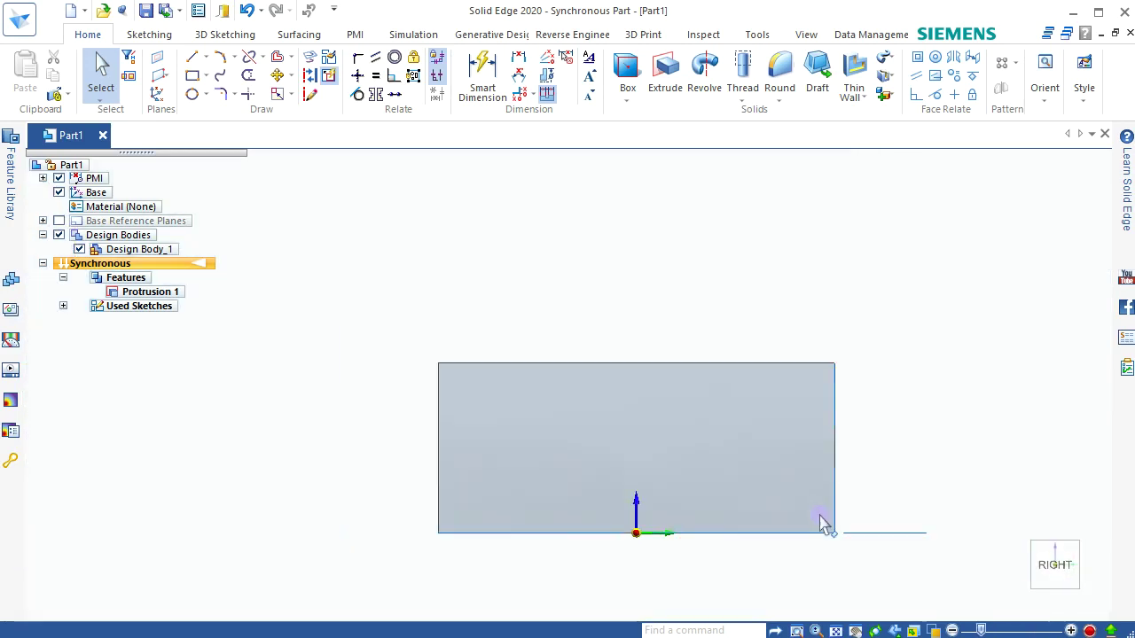
{"action": "middle_click_drag", "start_coordinate": [694, 506], "coordinate": [674, 264]}
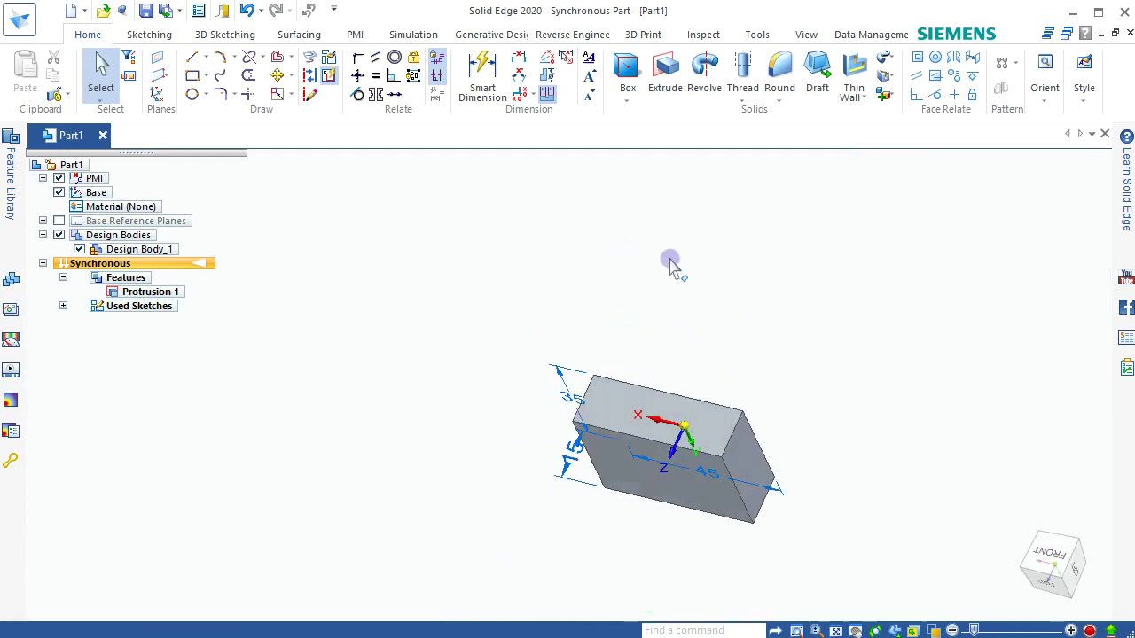
{"action": "left_click", "coordinate": [1024, 596]}
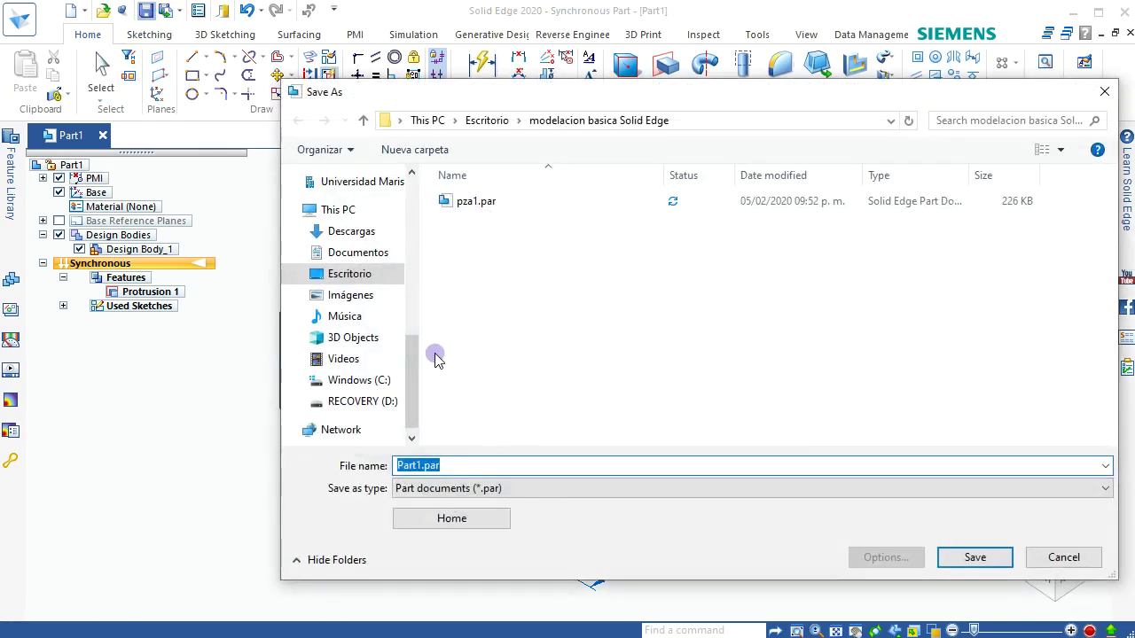
- Choose the Documentos folder as the save location for the part document Part1.par
{"action": "left_click", "coordinate": [358, 254]}
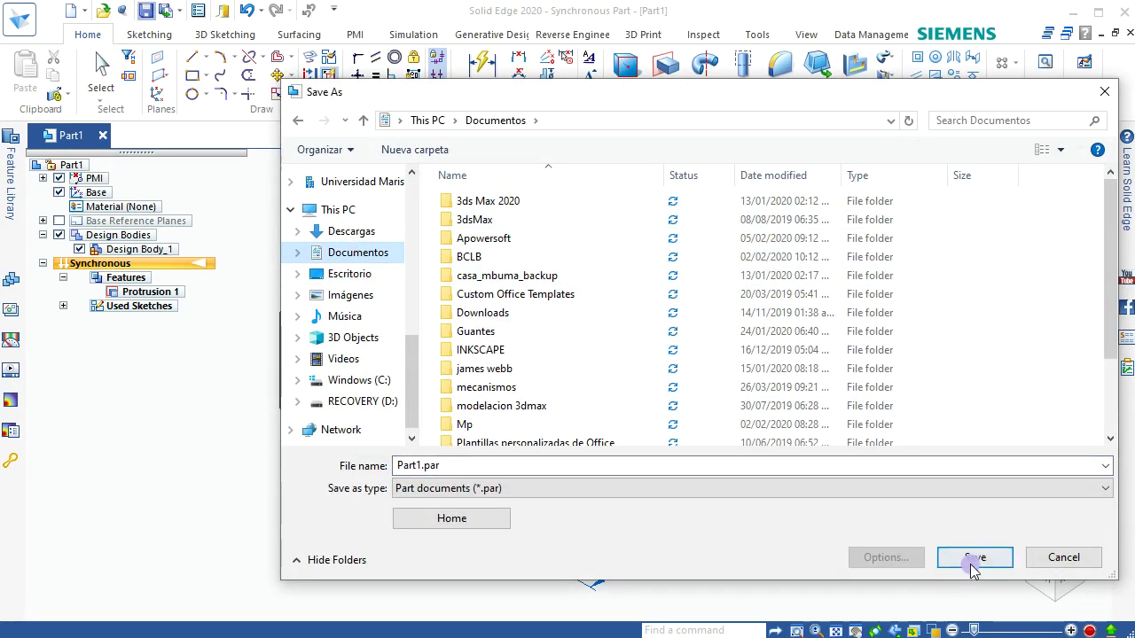